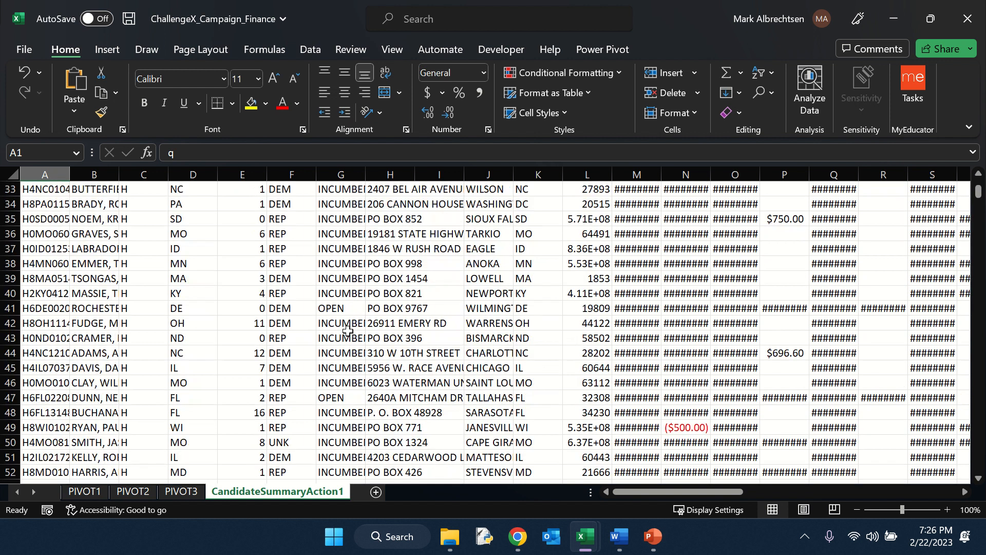
On the PIVOT1 sheet, insert a PivotTable at A1 using the entire CandidateSummaryAction1 sheet as its source range.
click(94, 490)
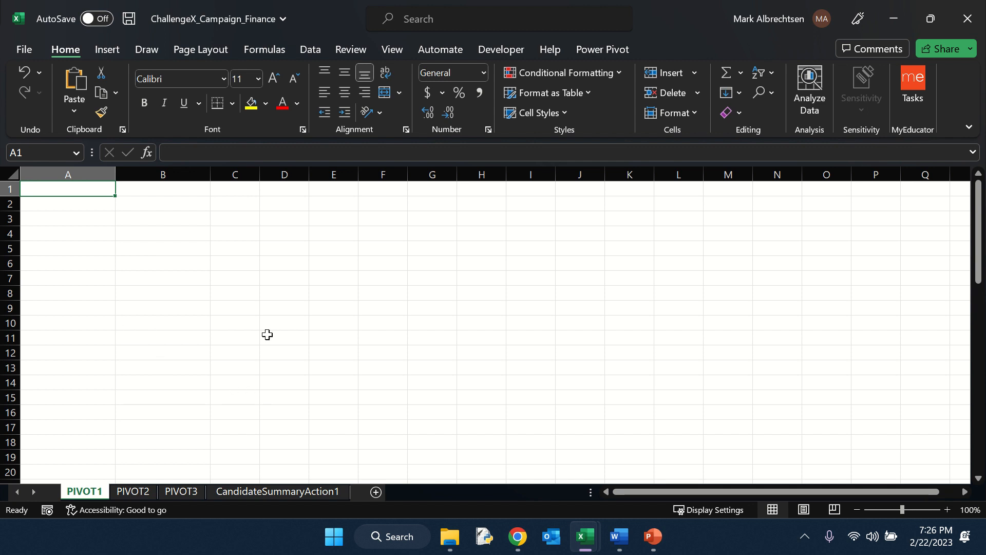
click(116, 54)
click(38, 87)
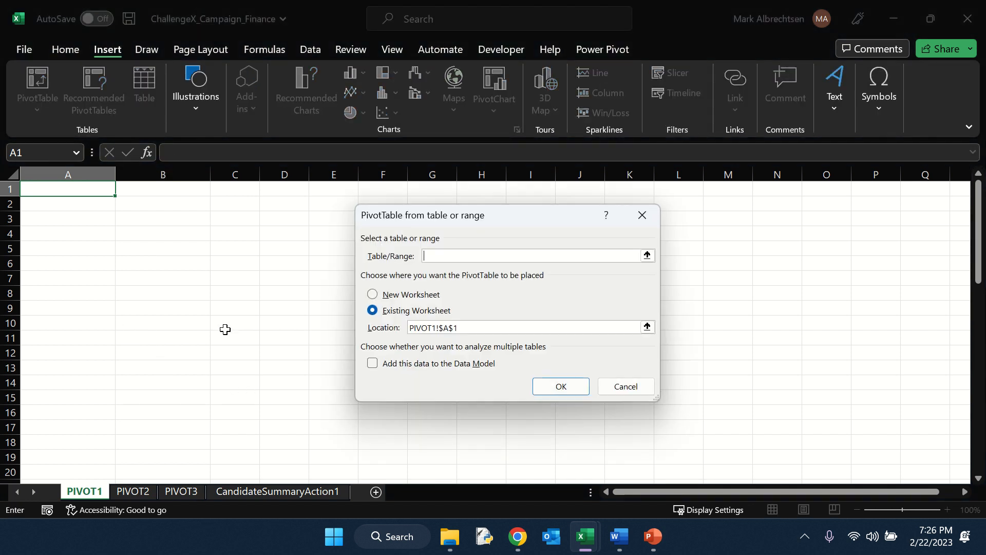
click(248, 495)
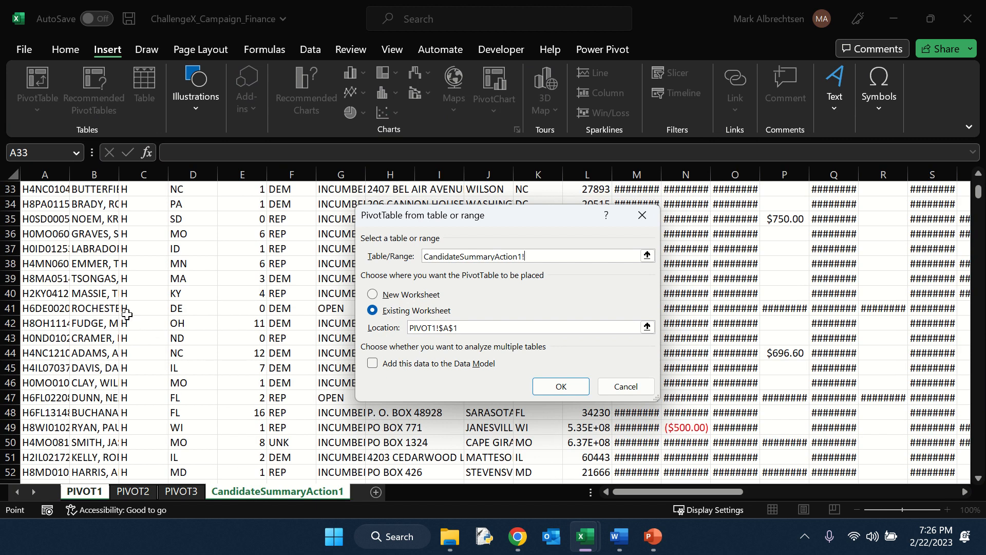
key(ctrl+a)
click(554, 388)
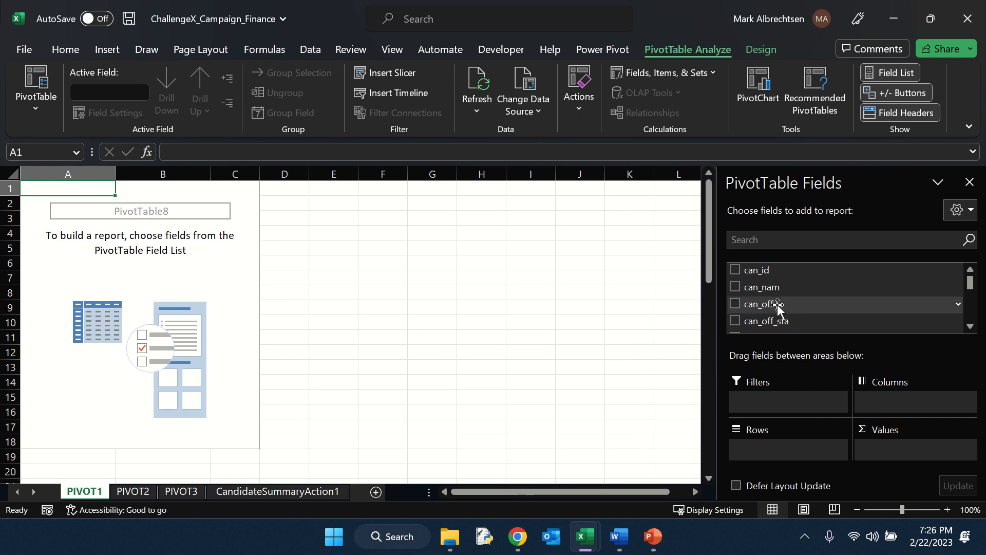
Add can_off to the PivotTable filters and set the filter to H.
drag(777, 307, 784, 406)
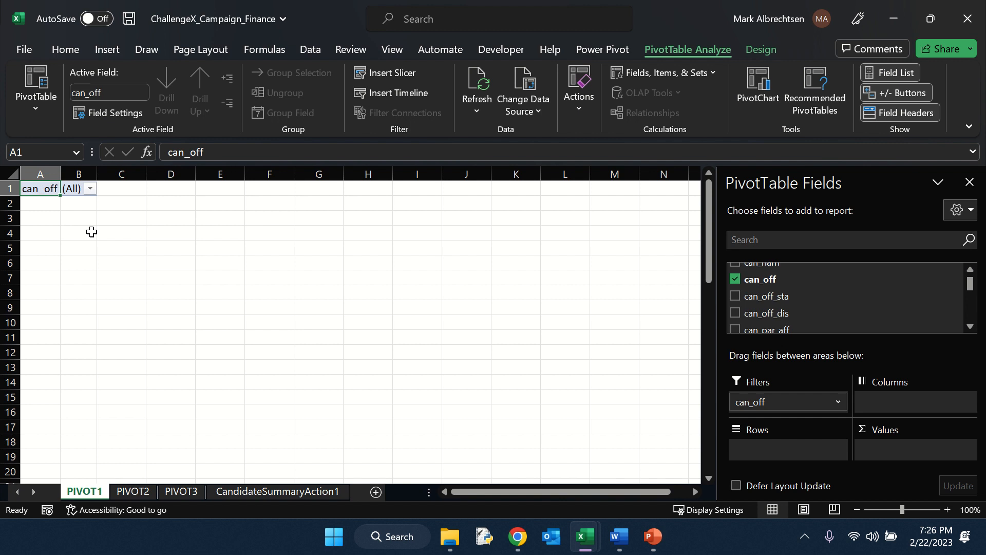
click(91, 189)
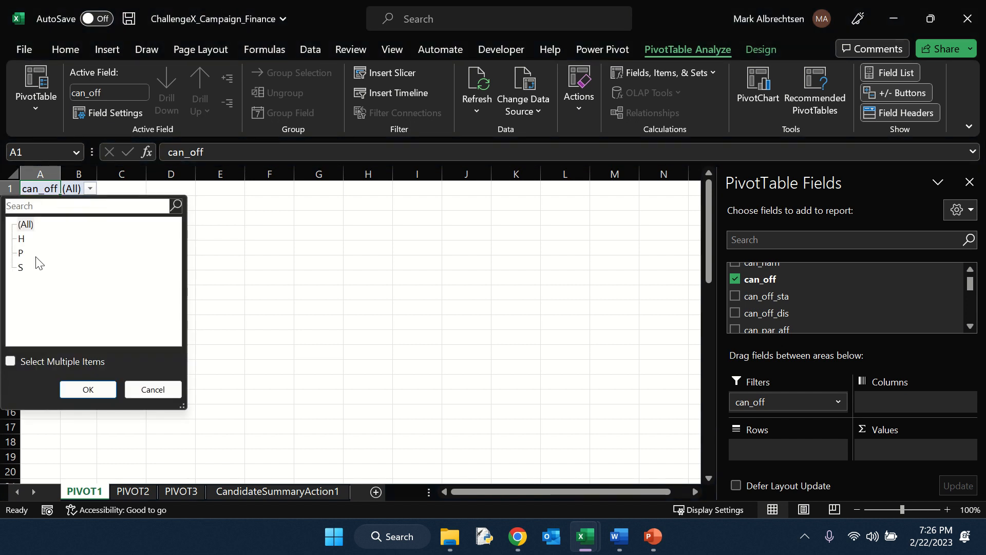
click(24, 238)
click(75, 390)
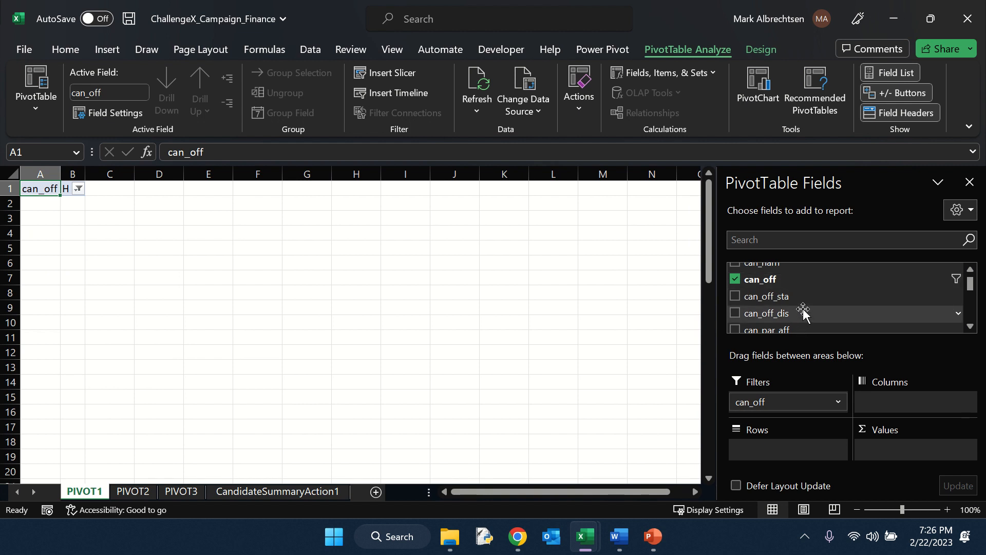
Add can_par_aff to the rows and filter the row labels to show only DEM and REP.
drag(797, 329, 795, 449)
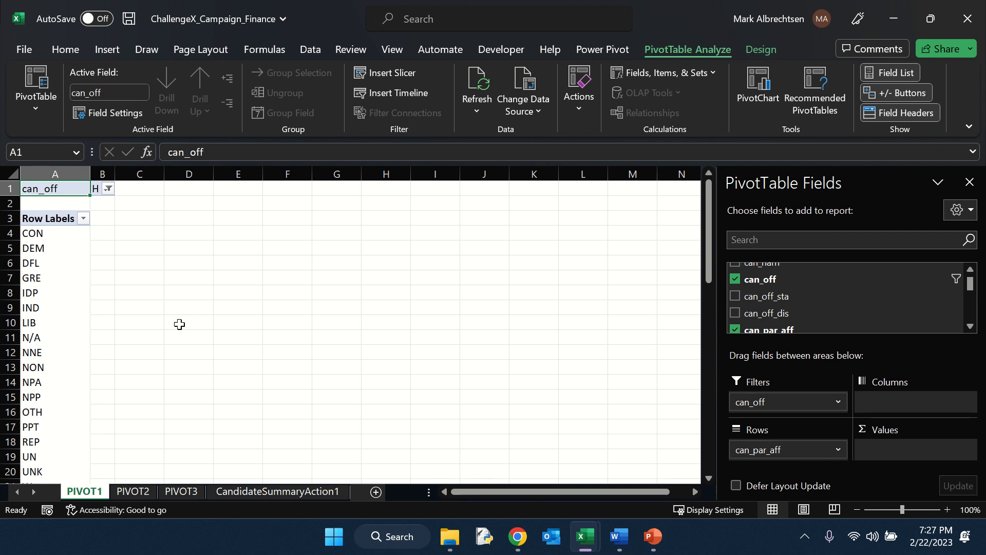
click(83, 218)
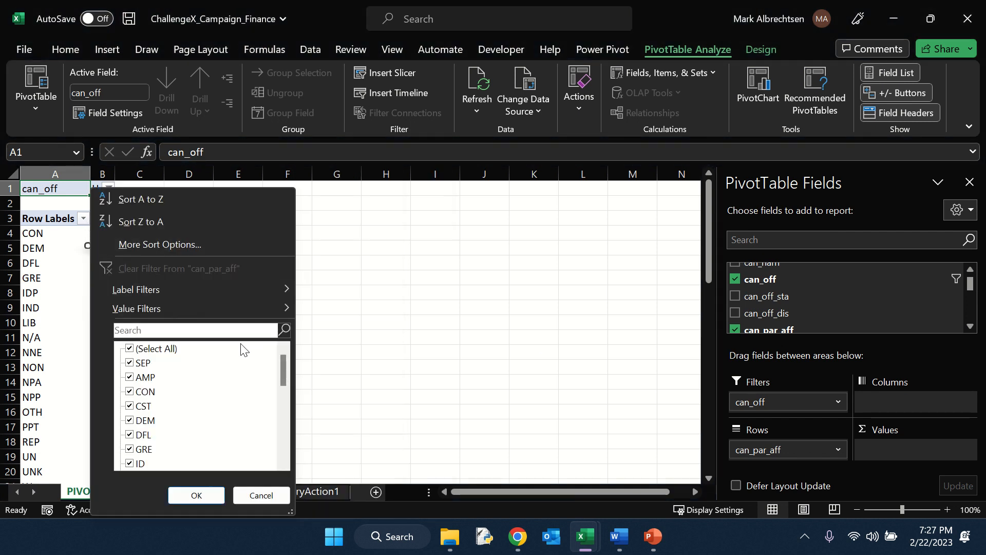
click(130, 348)
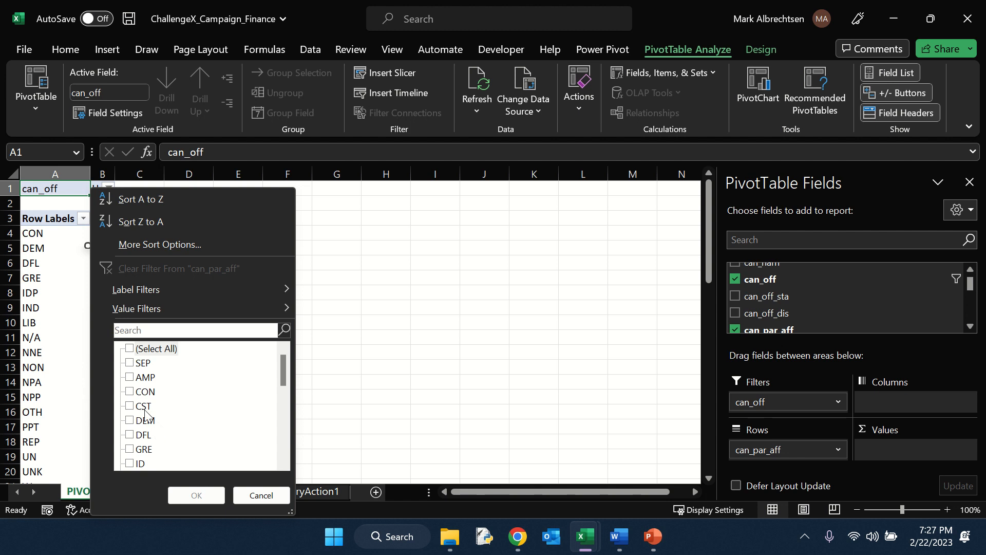
click(130, 420)
scroll(175, 422, down, 7)
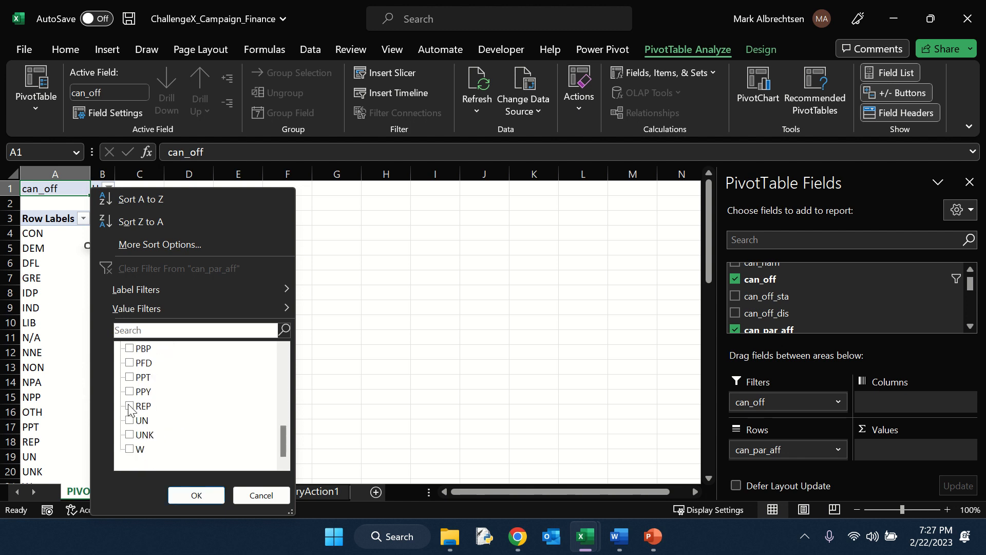
click(129, 406)
click(194, 495)
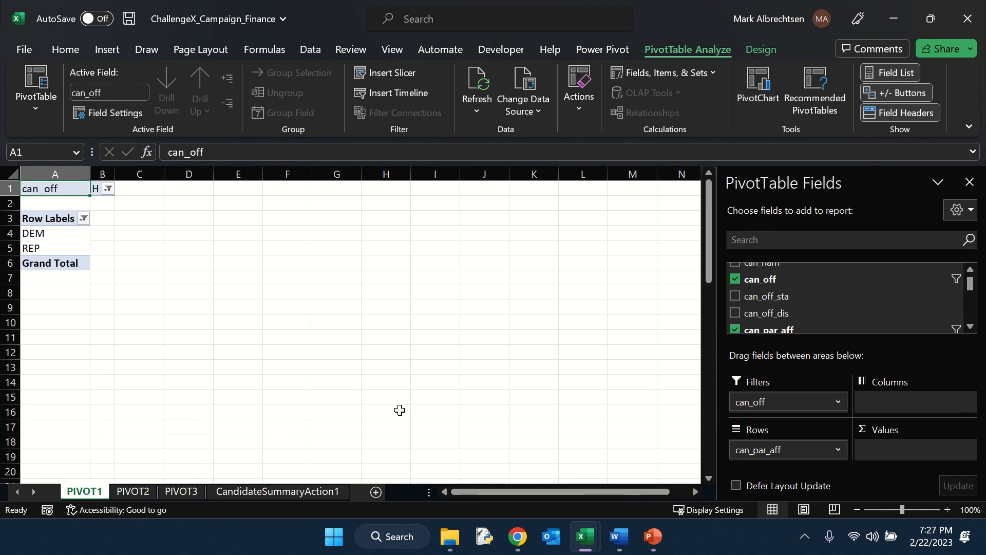
Add can_inc_cha_ope_sea to the rows above party and put tot_con in the values area.
scroll(764, 308, down, 1)
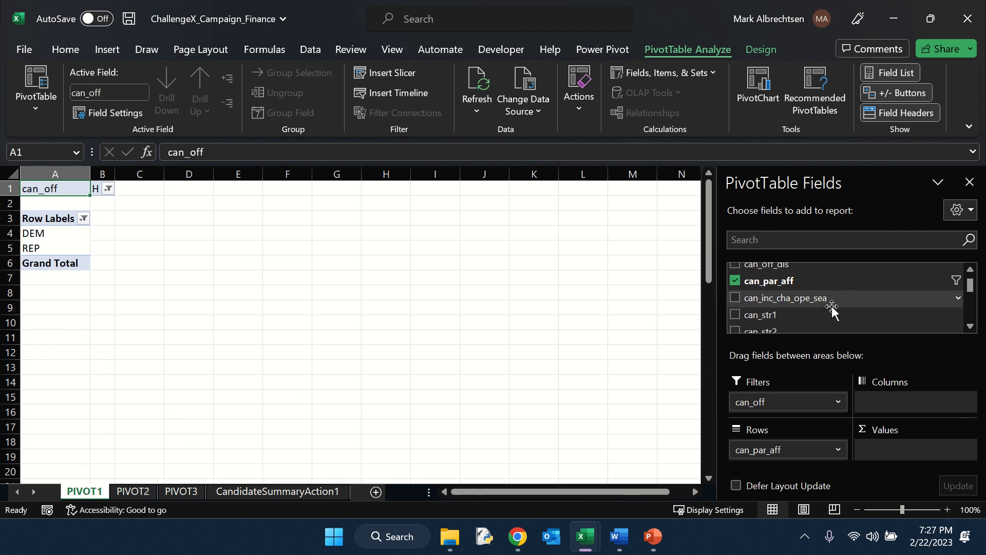
drag(832, 307, 803, 450)
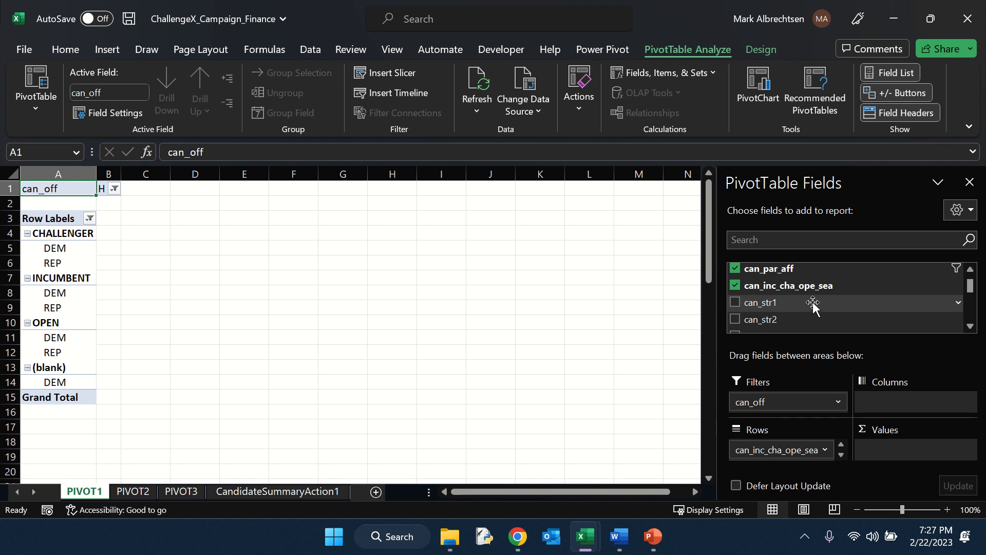
scroll(804, 303, down, 5)
scroll(802, 303, down, 3)
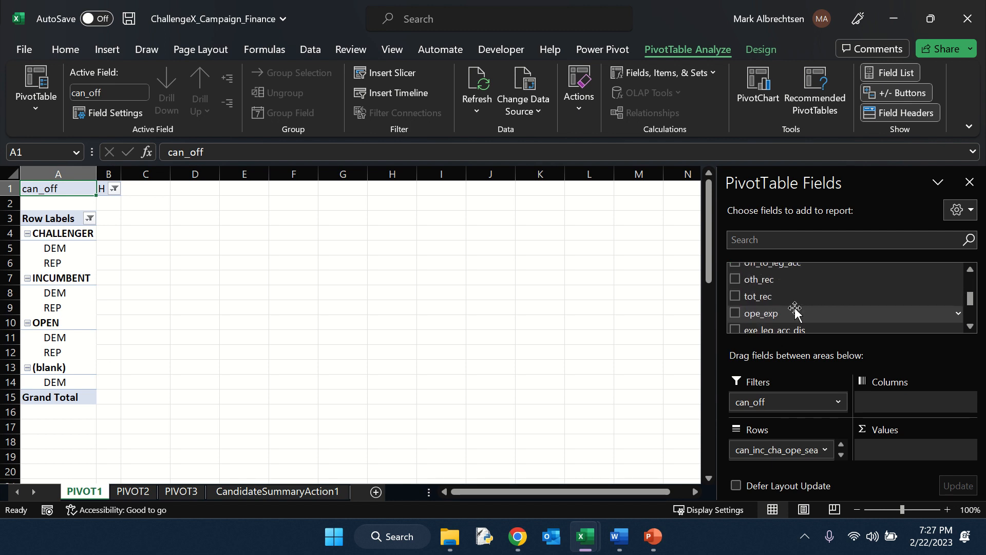
scroll(799, 314, down, 1)
scroll(789, 303, up, 4)
scroll(787, 298, up, 1)
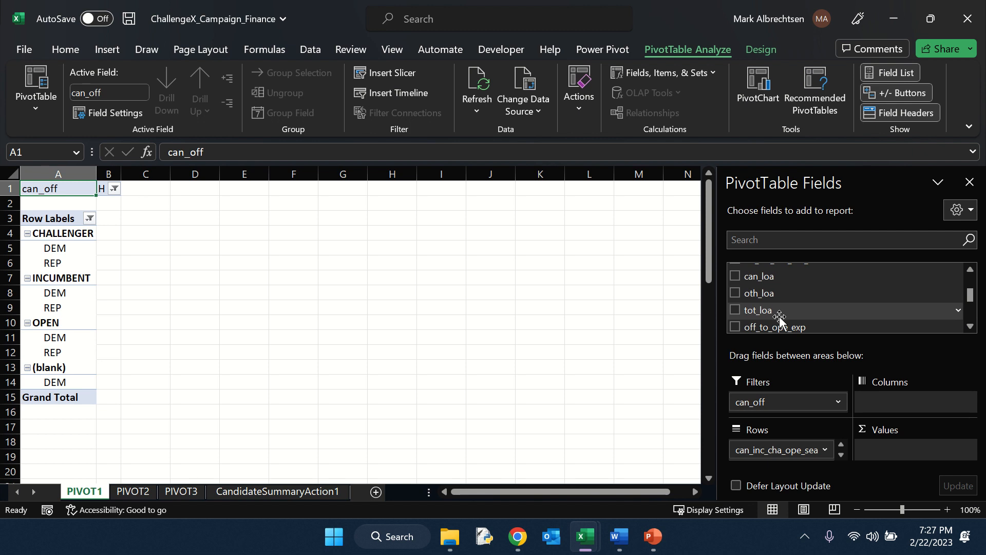
drag(781, 297, 904, 457)
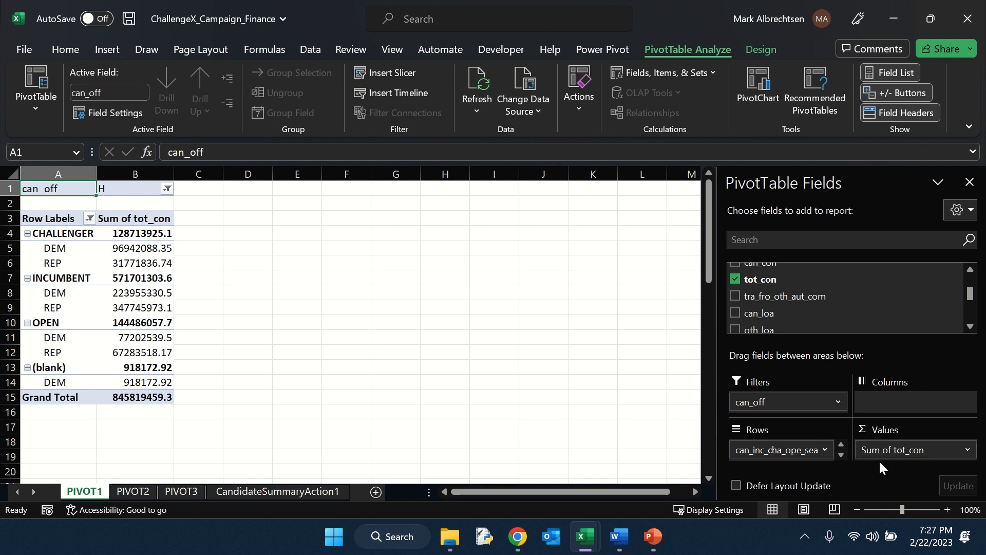
Change the tot_con value field to summarize by Average.
click(968, 451)
click(948, 430)
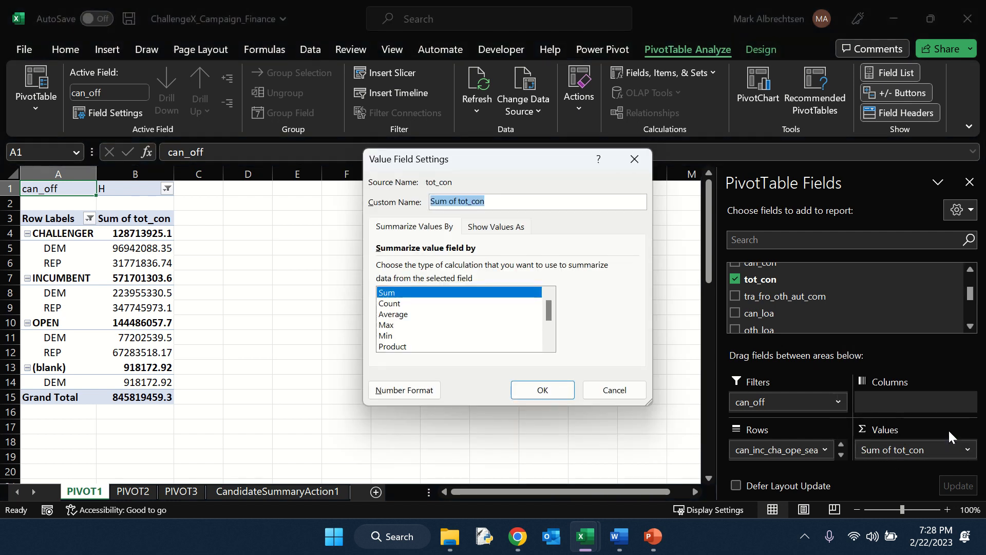
click(403, 314)
click(542, 390)
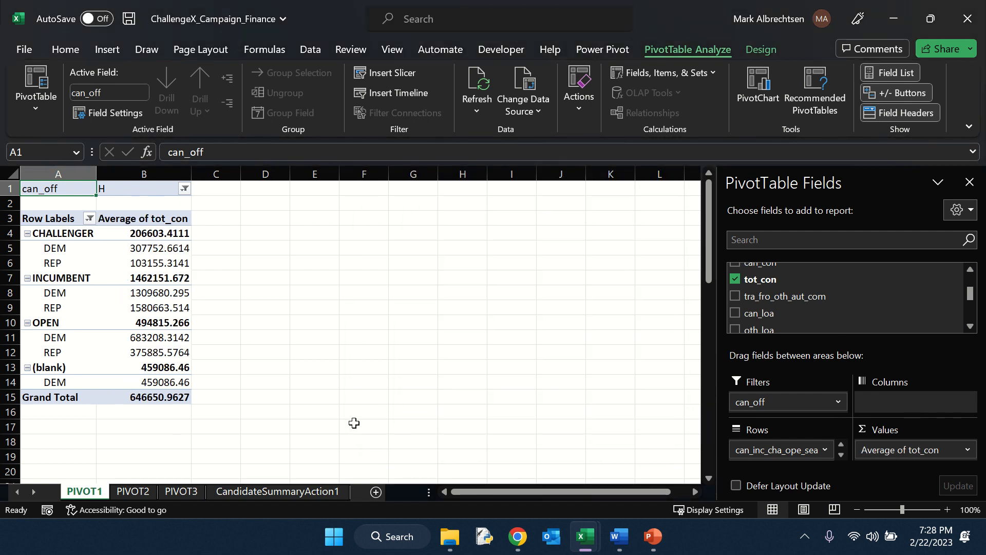
Format the average tot_con values as Currency with 2 decimal places and the $ symbol.
right_click(155, 257)
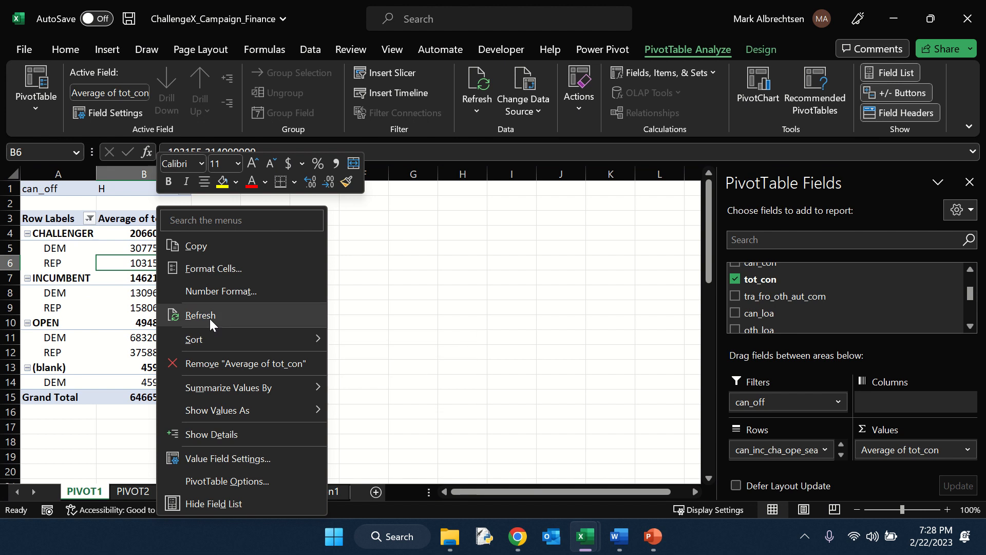
right_click(144, 263)
click(192, 293)
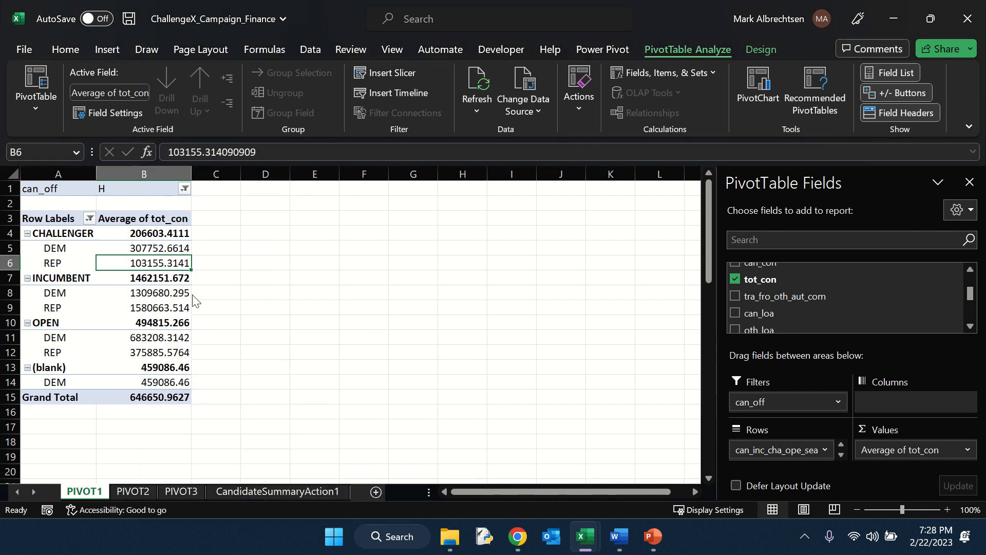
drag(166, 110, 488, 77)
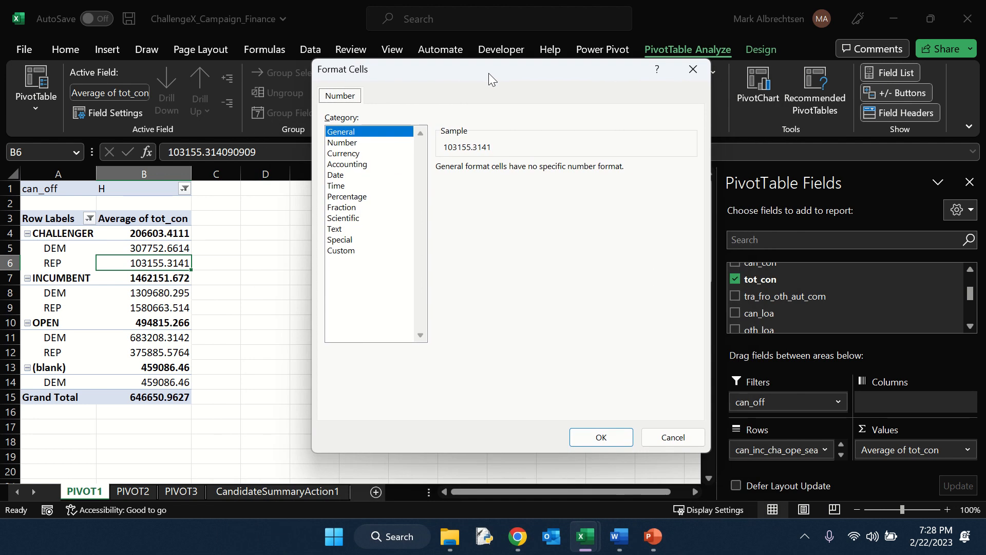
click(339, 154)
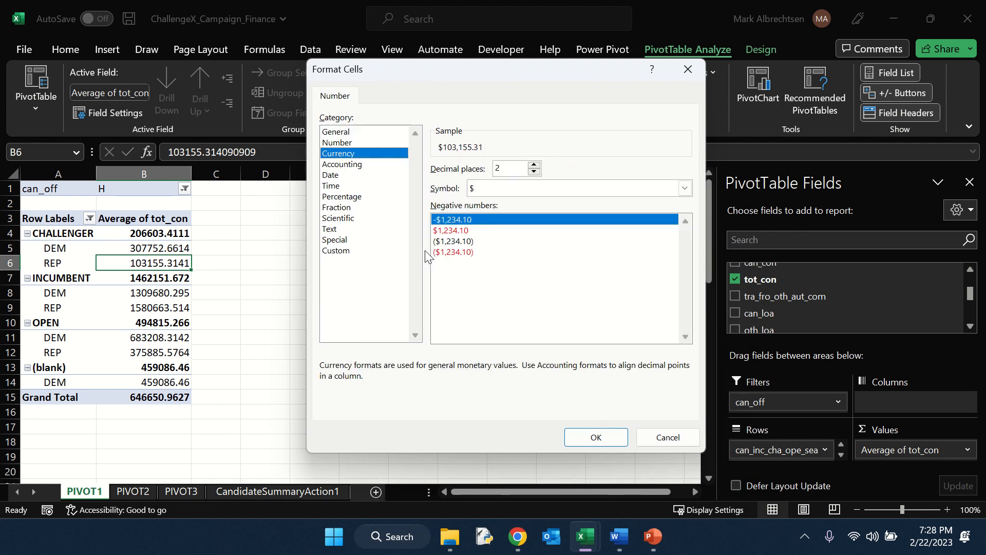
click(595, 436)
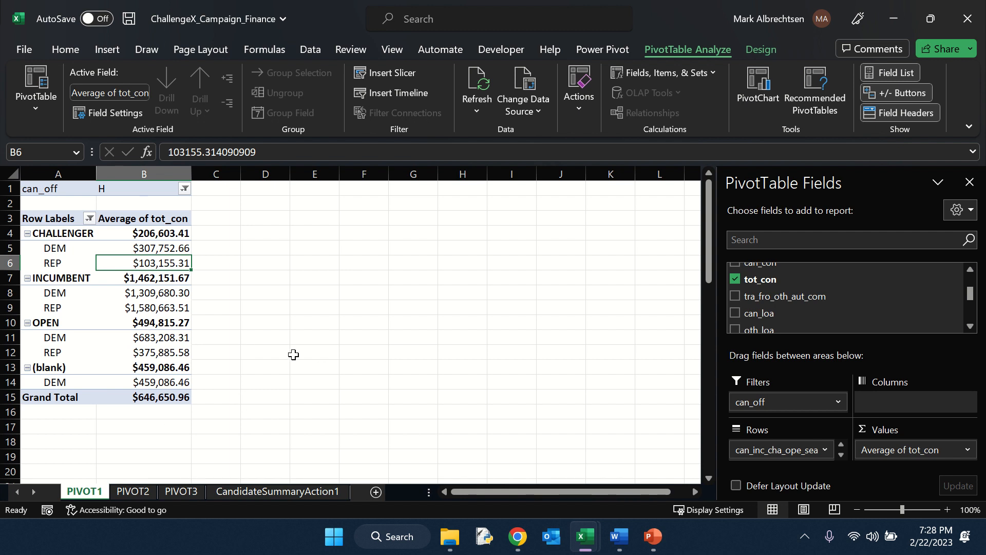
On the PIVOT2 sheet, add can_off to the PivotTable filters and set it to H.
click(129, 492)
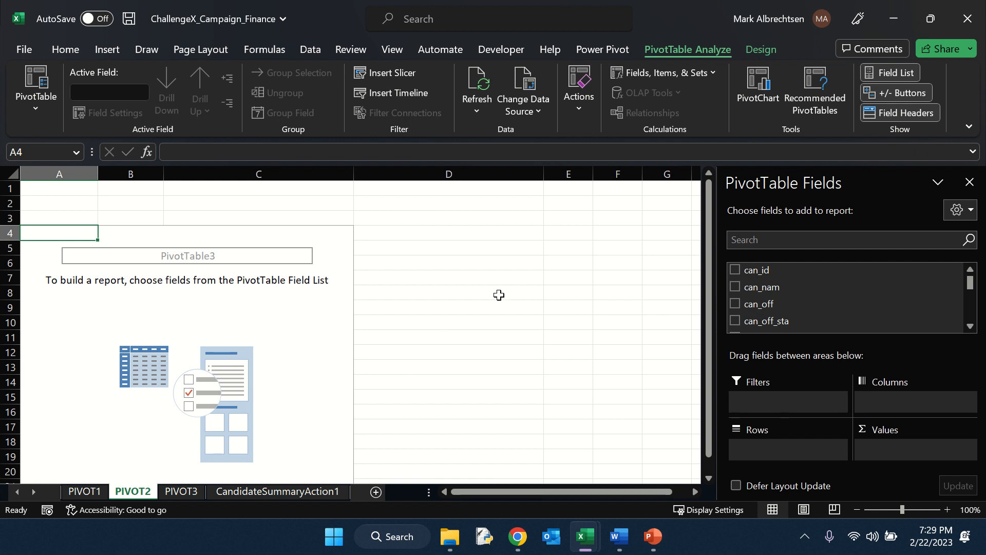
drag(780, 310, 765, 410)
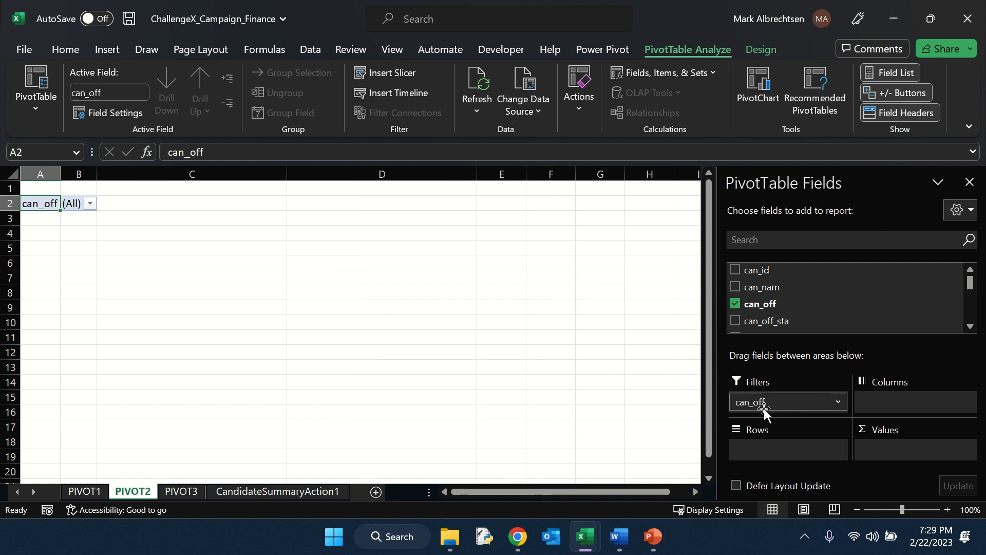
click(90, 203)
click(24, 254)
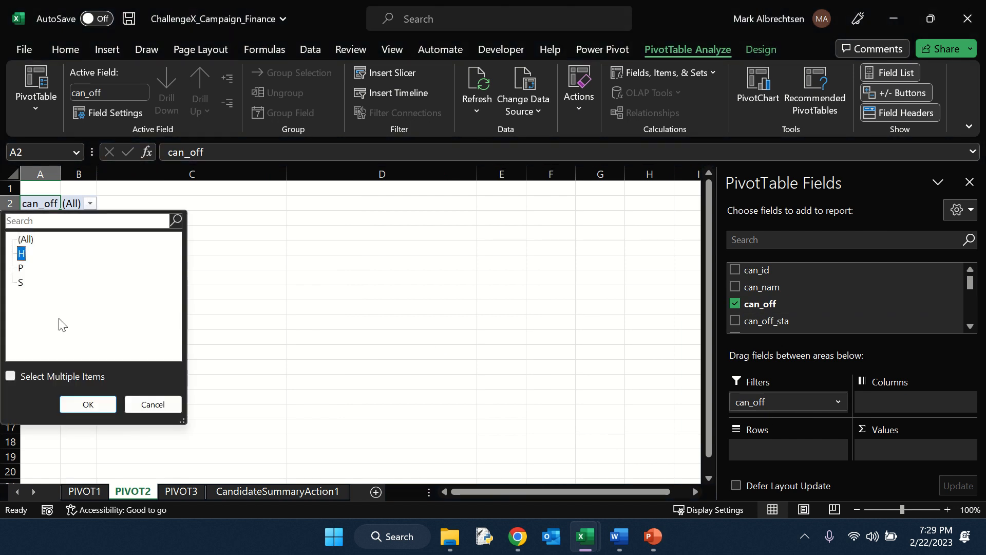
click(86, 404)
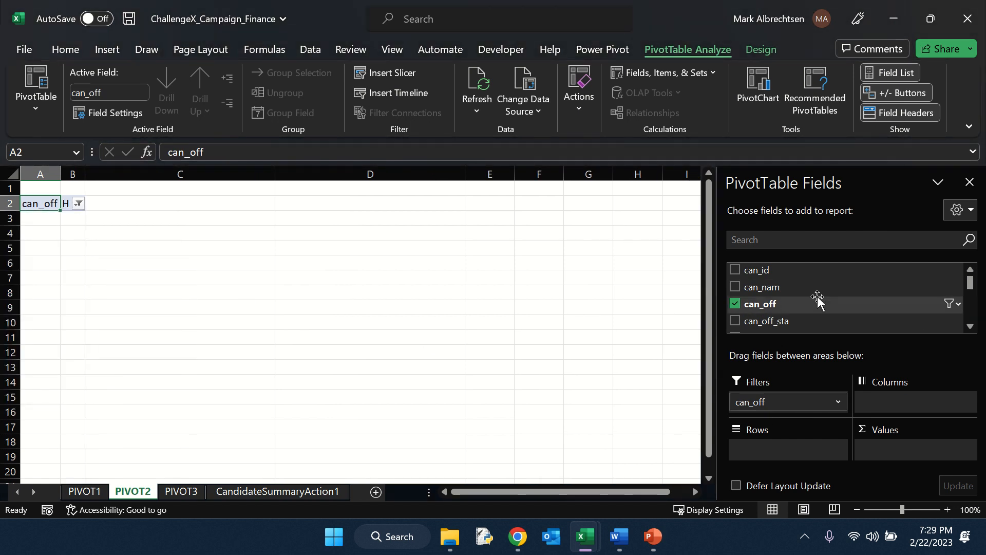
Add can_par_aff to the rows of the PIVOT2 PivotTable.
scroll(797, 304, down, 1)
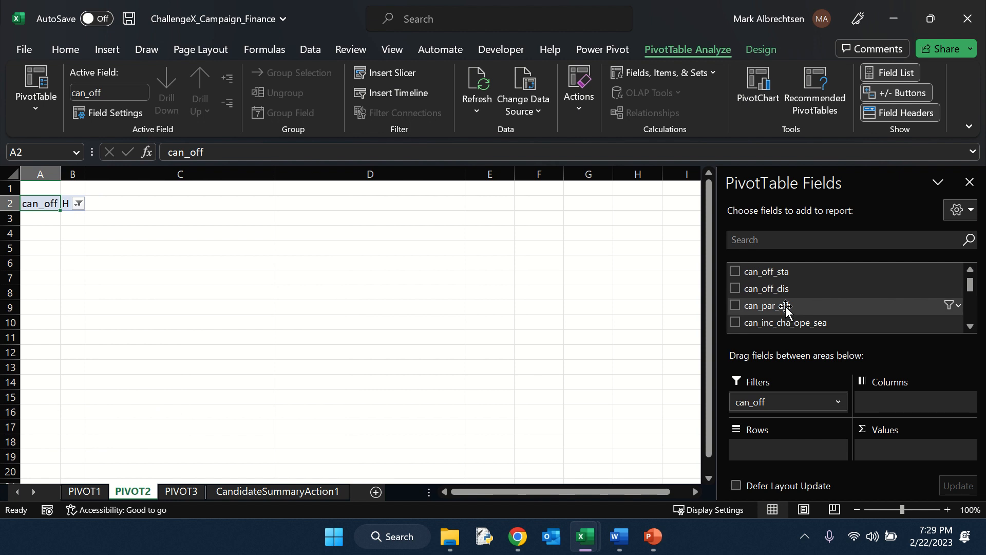
drag(785, 306, 796, 450)
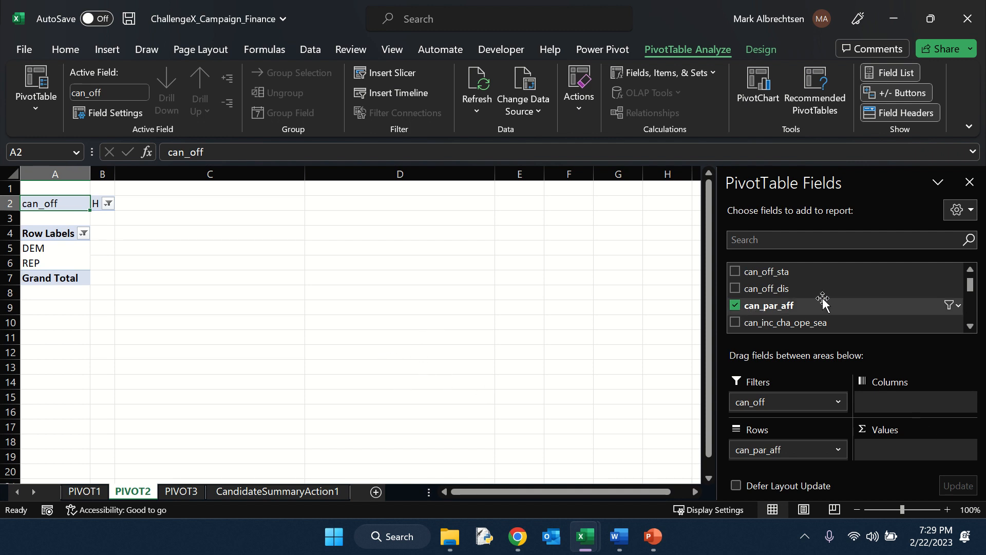
Add winner as a second filter field and set it to Y.
scroll(825, 305, down, 3)
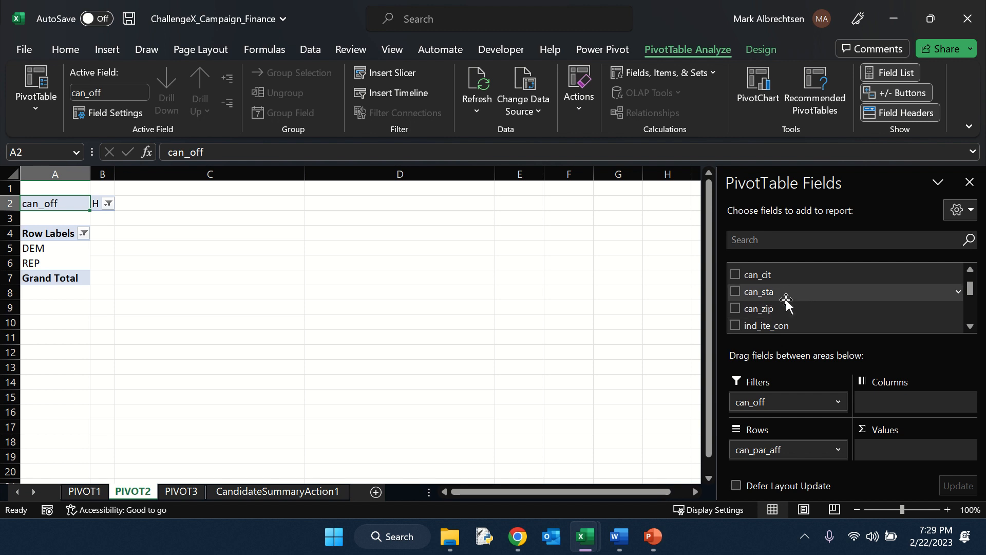
scroll(786, 295, down, 5)
scroll(791, 292, down, 5)
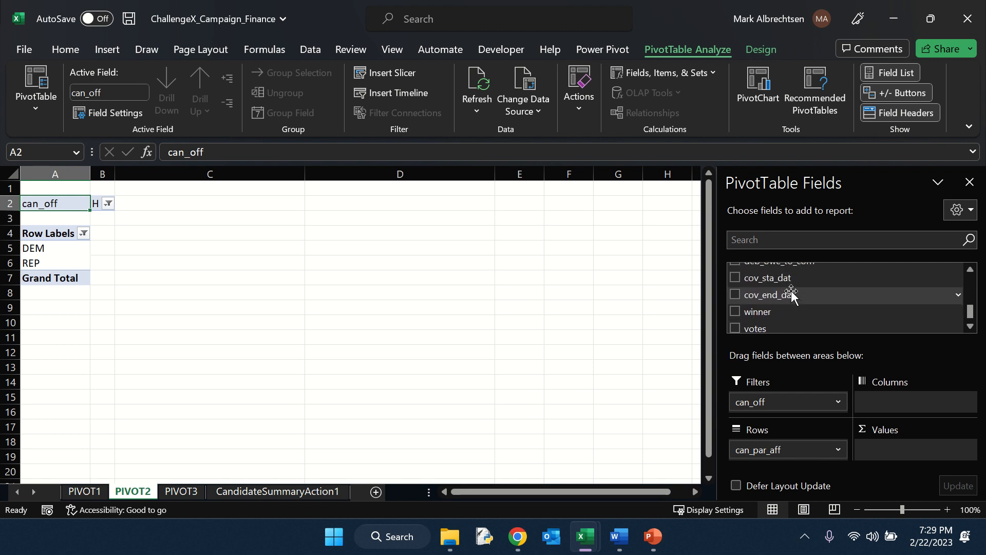
drag(758, 272, 797, 406)
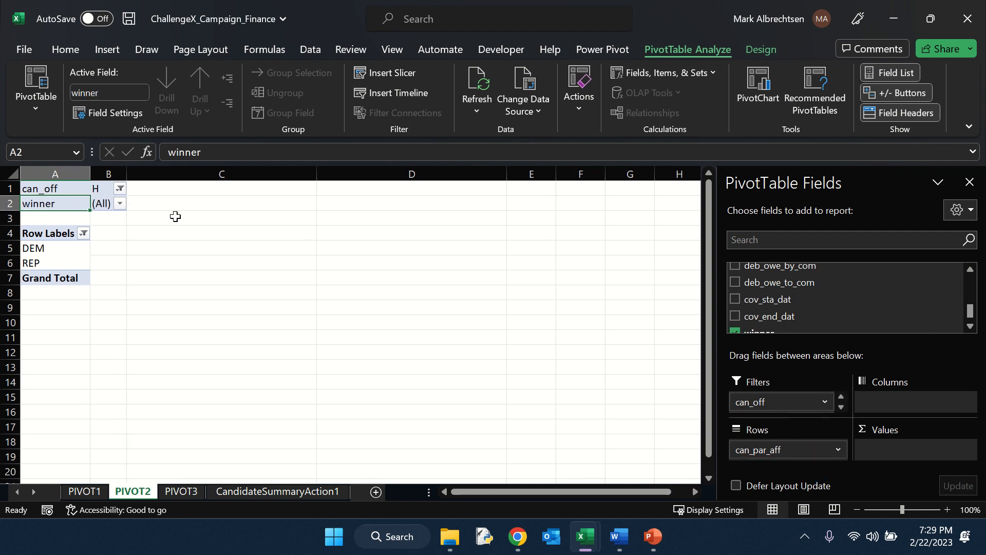
click(120, 204)
click(21, 253)
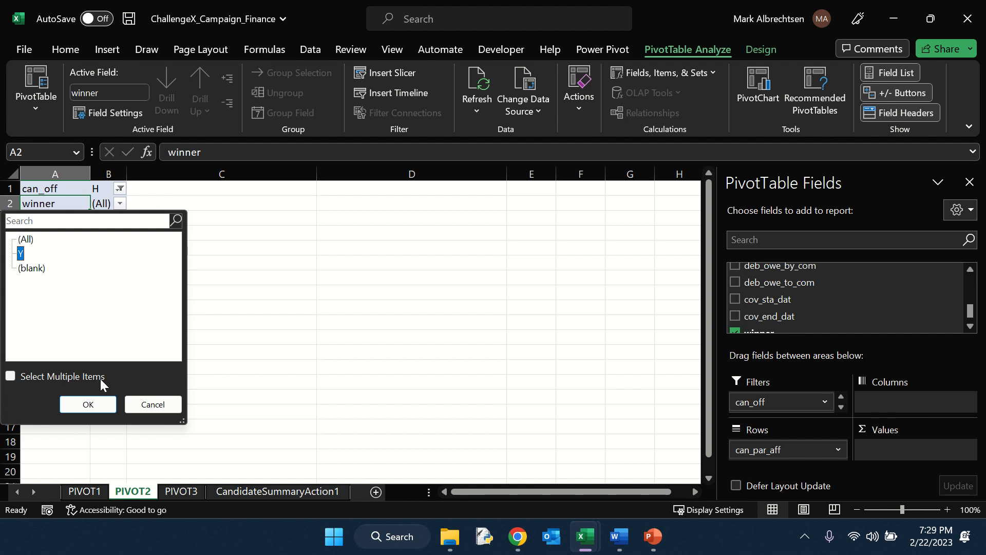
click(112, 406)
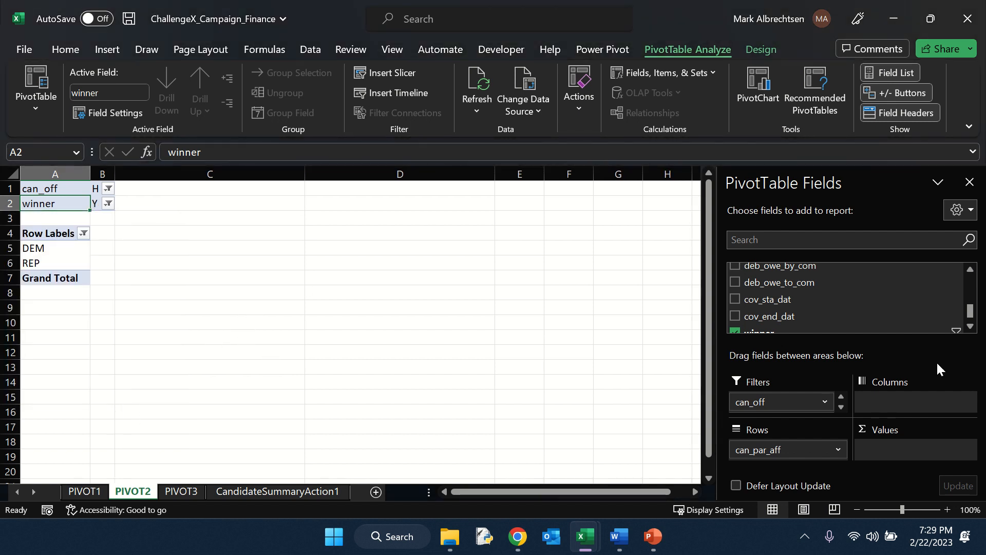
Add tot_con to the values of the PIVOT2 PivotTable.
scroll(822, 290, down, 2)
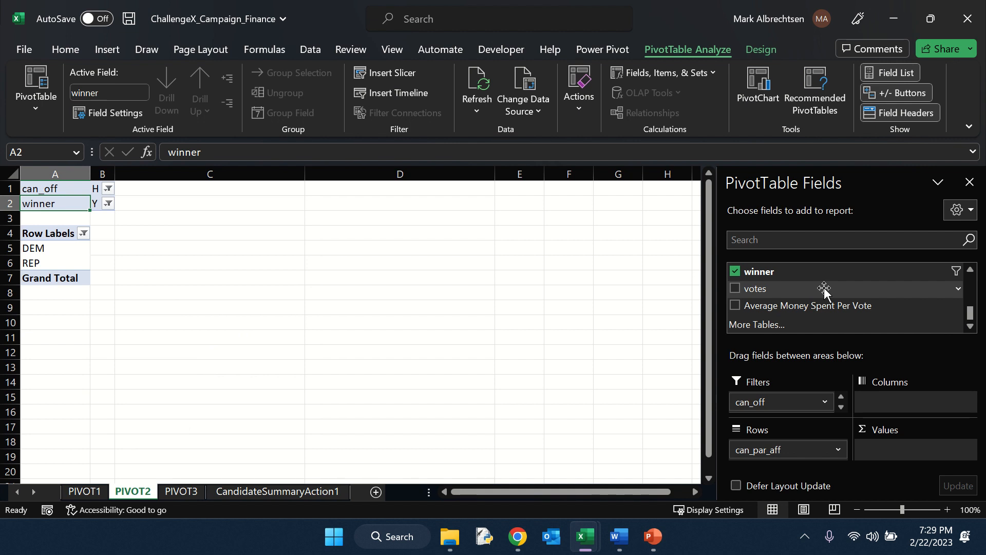
scroll(825, 290, up, 1)
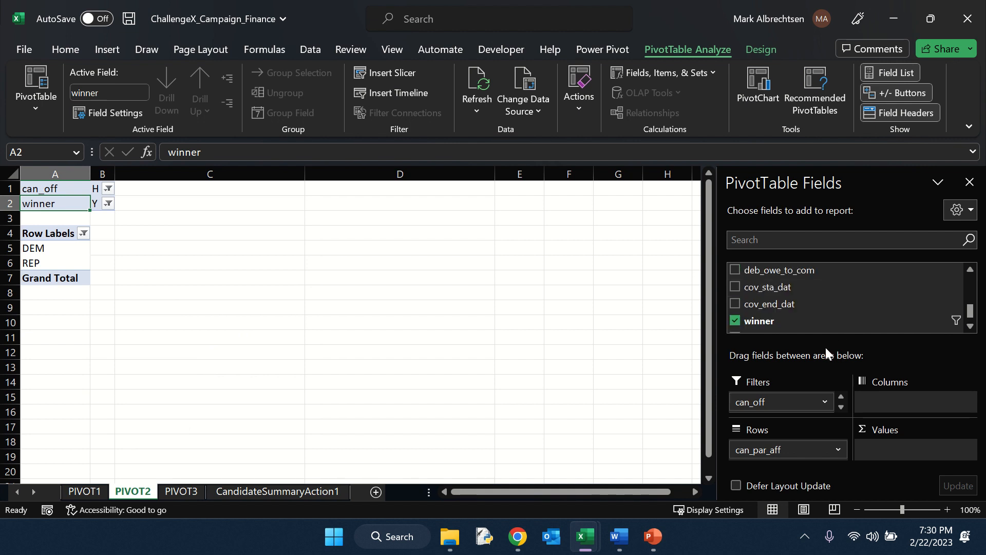
scroll(806, 298, up, 3)
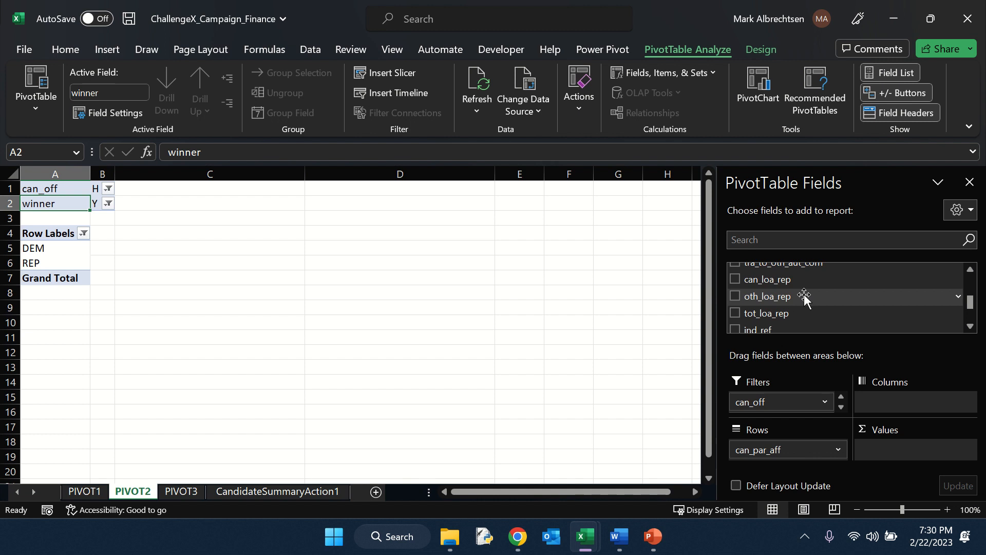
scroll(802, 301, up, 4)
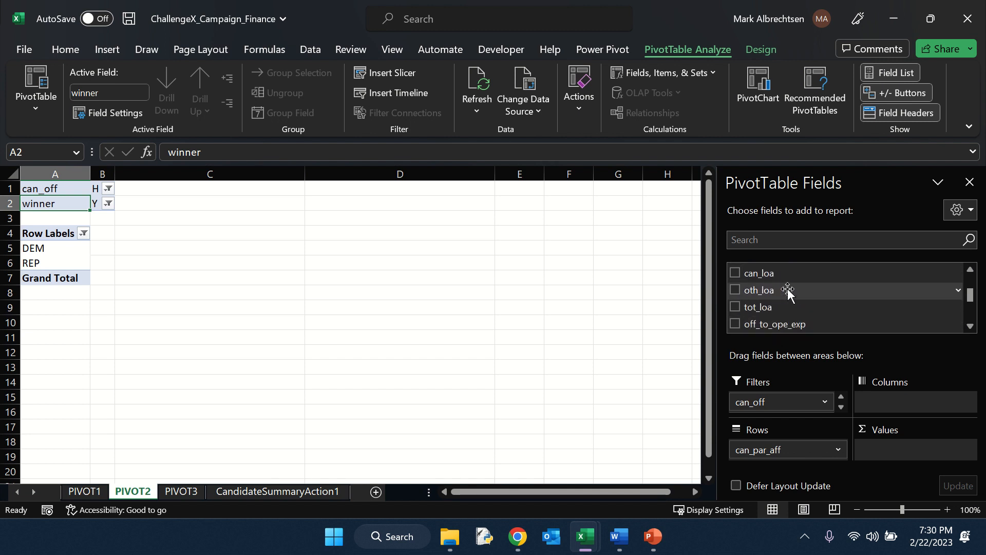
scroll(791, 308, up, 3)
drag(770, 288, 902, 448)
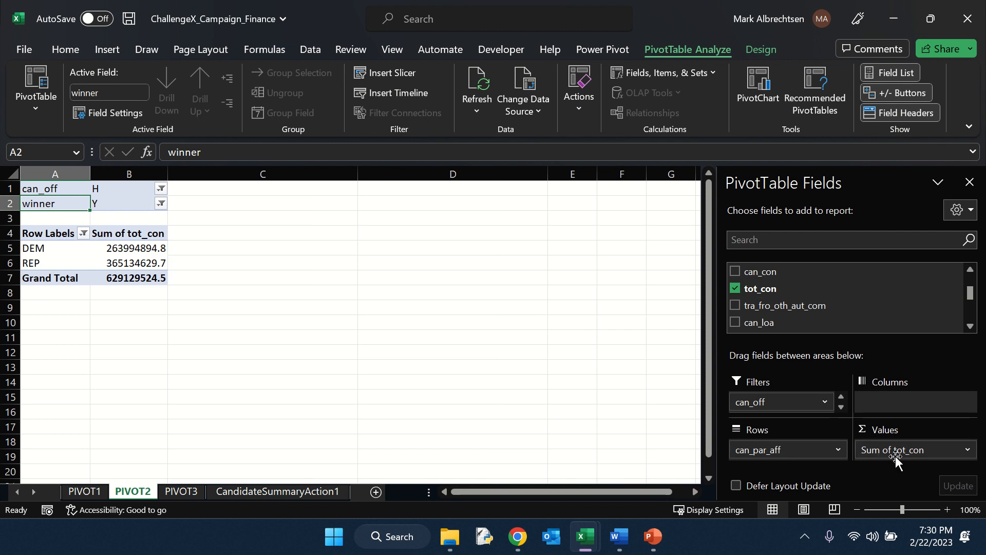
Add votes to the values of the PIVOT2 PivotTable.
scroll(803, 310, down, 3)
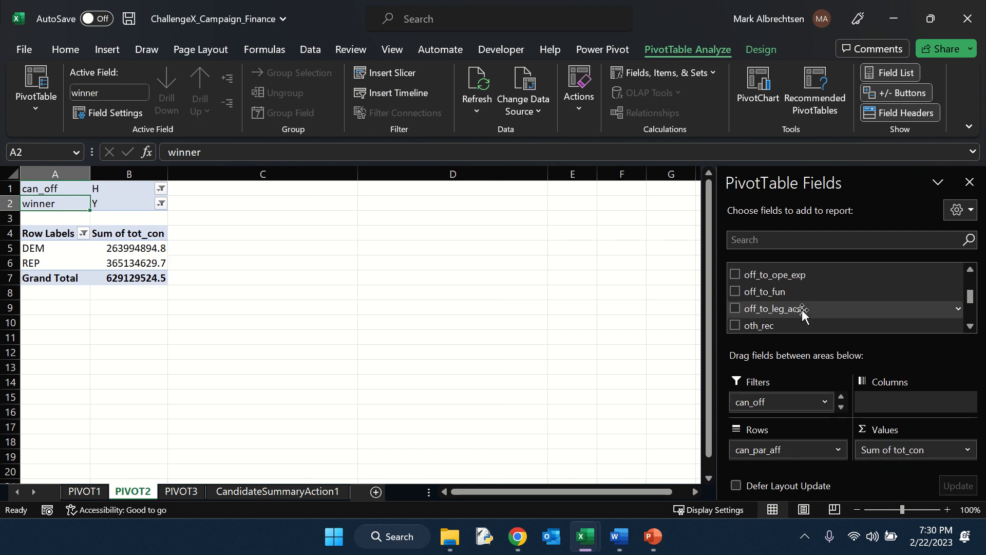
scroll(801, 309, down, 8)
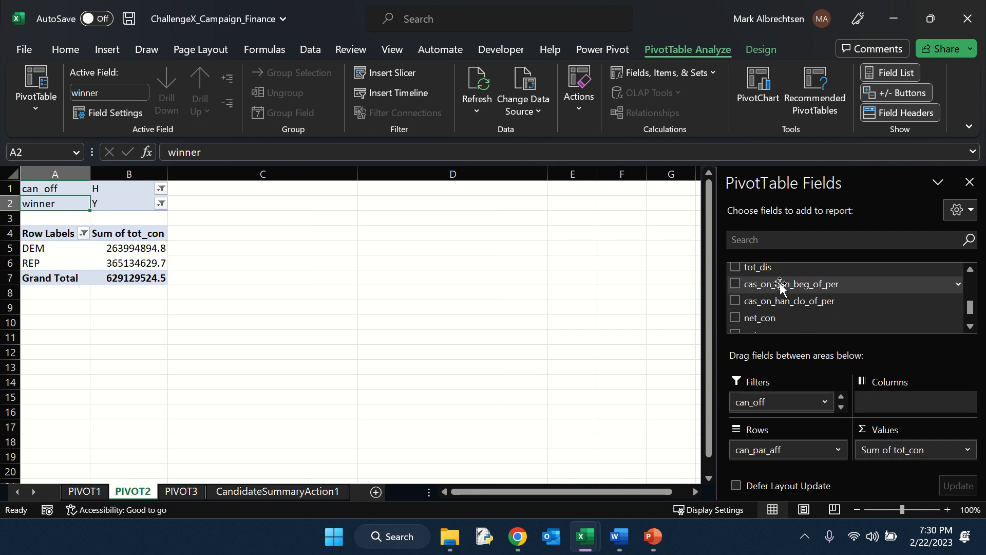
scroll(780, 298, down, 8)
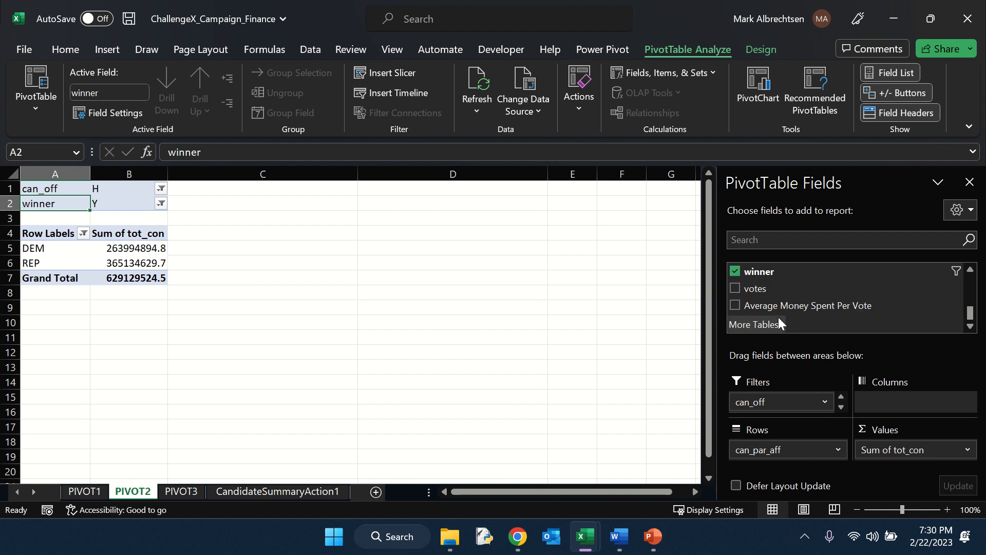
drag(768, 290, 906, 456)
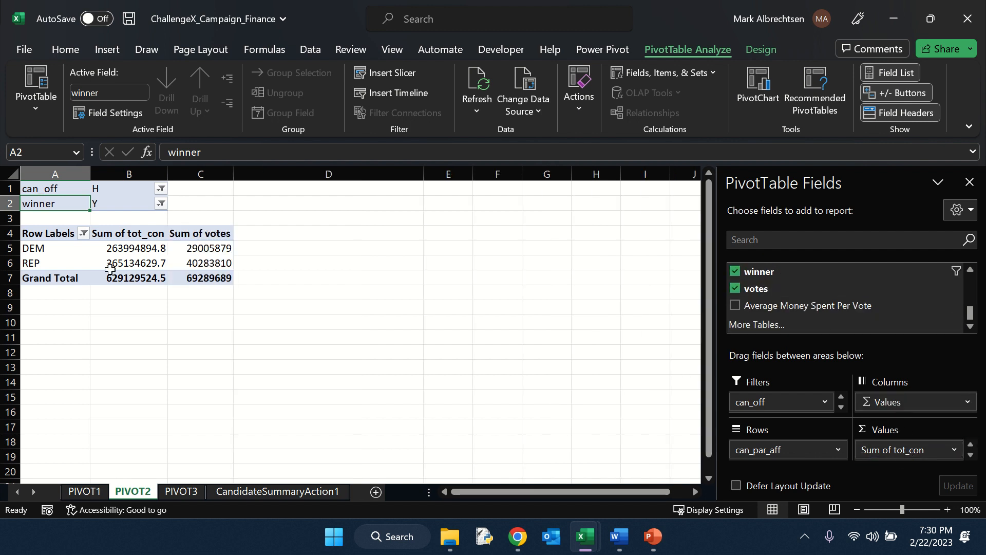
Start a new calculated field for the PivotTable and name it Average Contributions Per Vote.
click(146, 246)
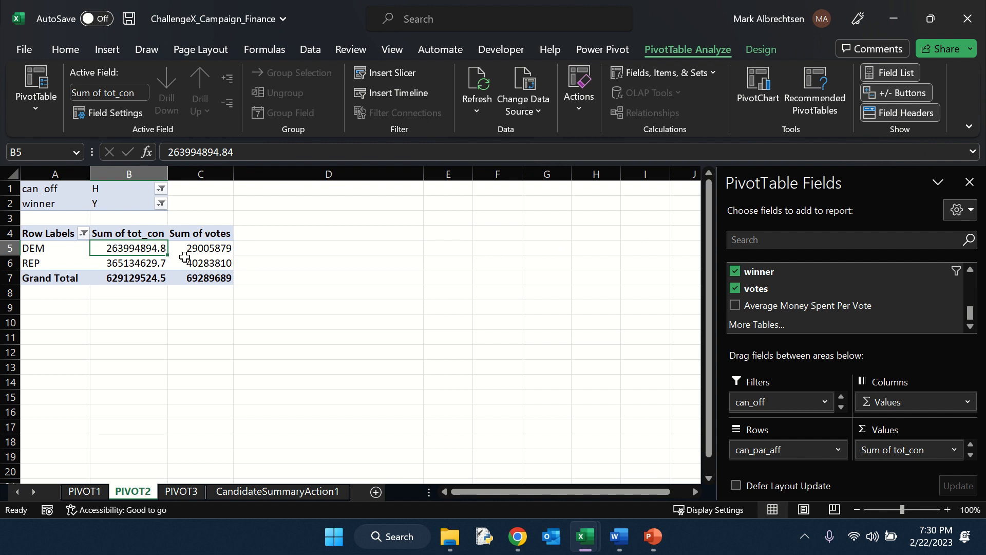
click(696, 72)
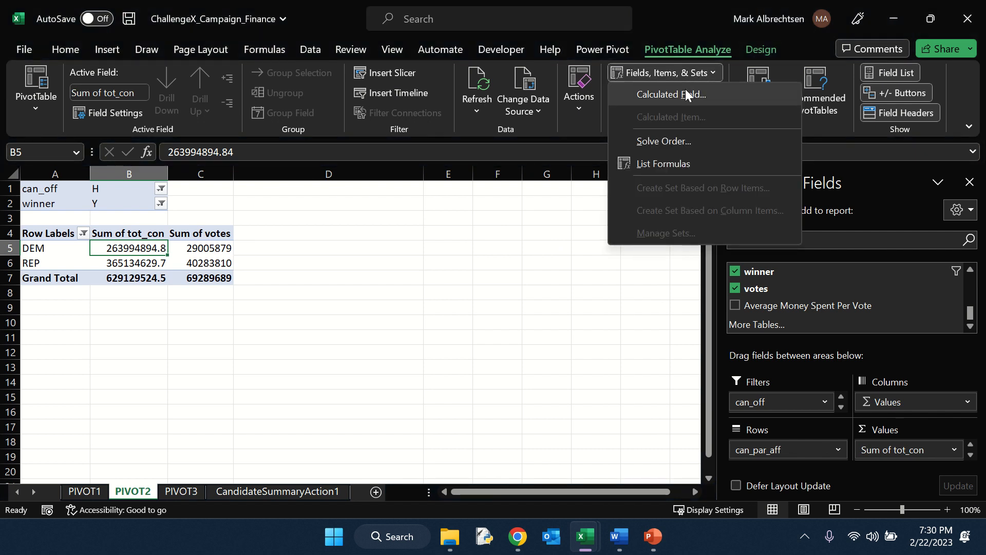
click(688, 95)
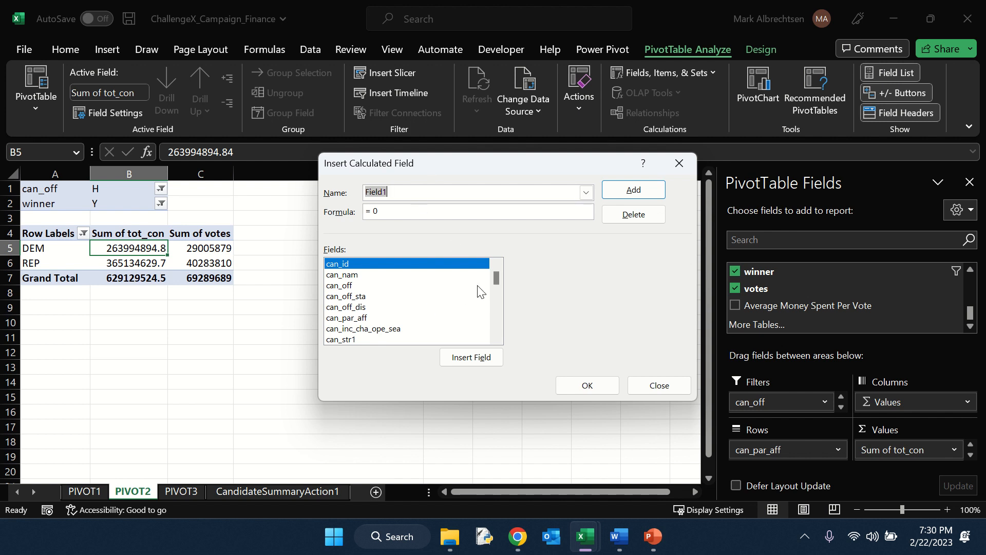
text(aVE)
key(BackSpace)
key(BackSpace)
text(Av)
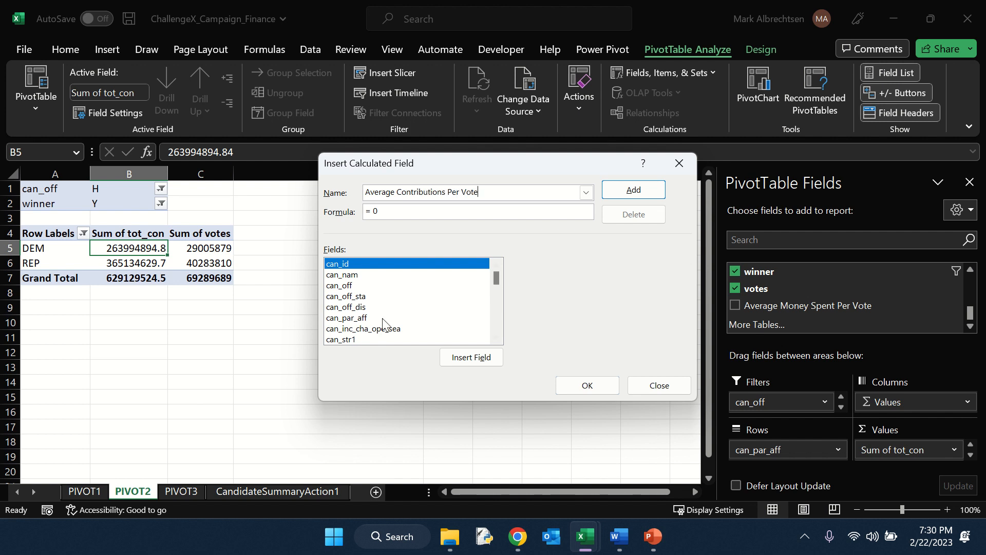
Set the calculated field's formula to tot_con/ votes and add it to the PivotTable.
double_click(375, 211)
scroll(355, 300, down, 5)
scroll(370, 301, down, 3)
scroll(379, 303, up, 2)
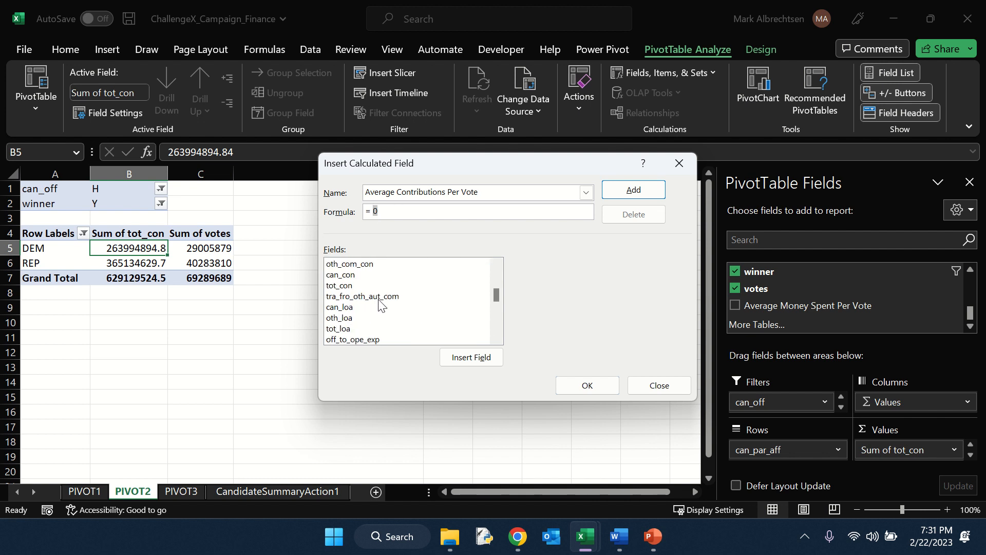
click(340, 285)
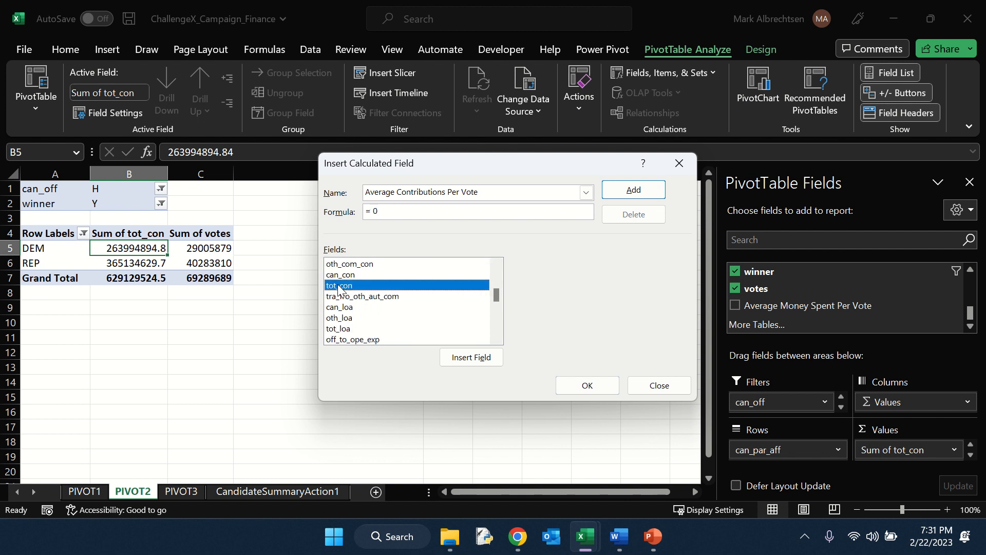
click(452, 358)
text(/)
scroll(377, 312, down, 4)
scroll(377, 312, down, 3)
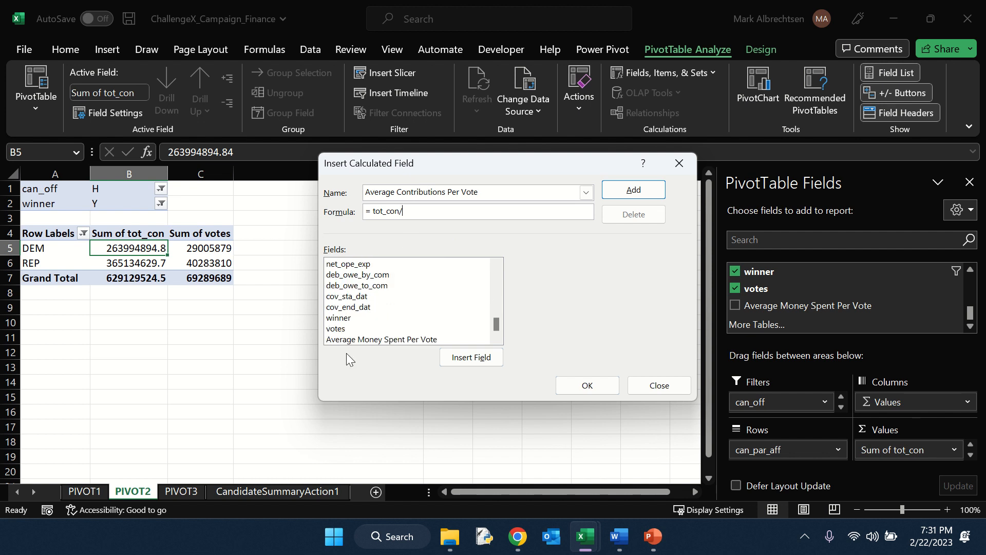
click(341, 330)
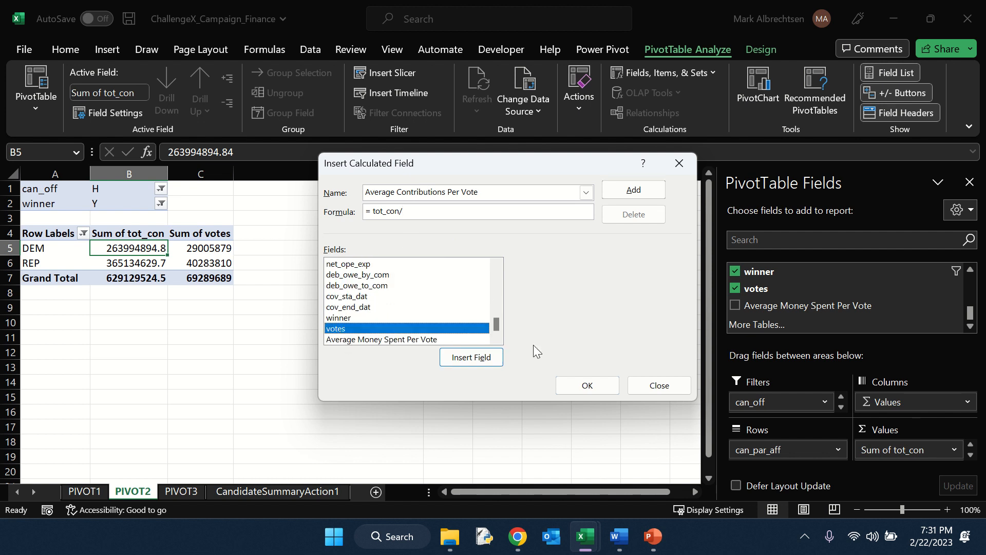
click(490, 359)
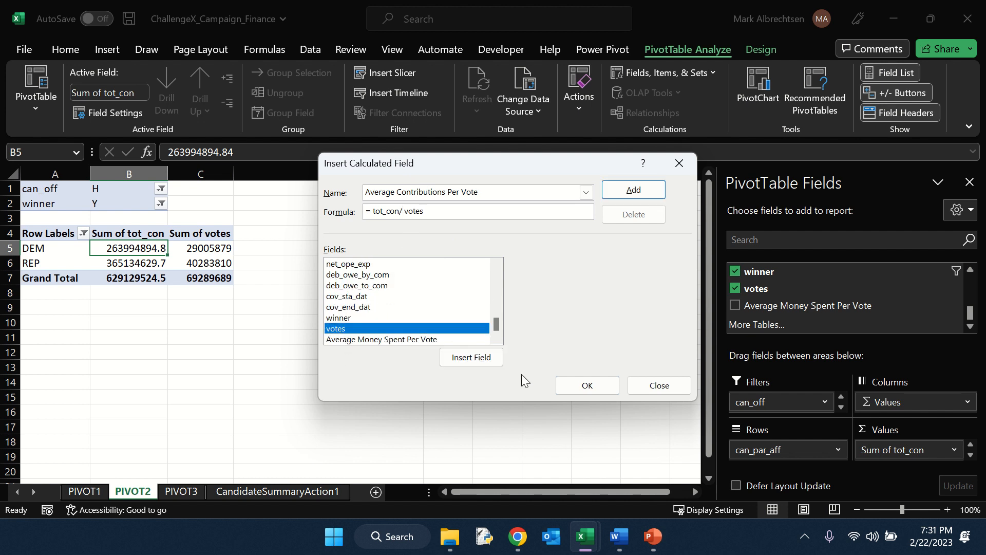
click(587, 385)
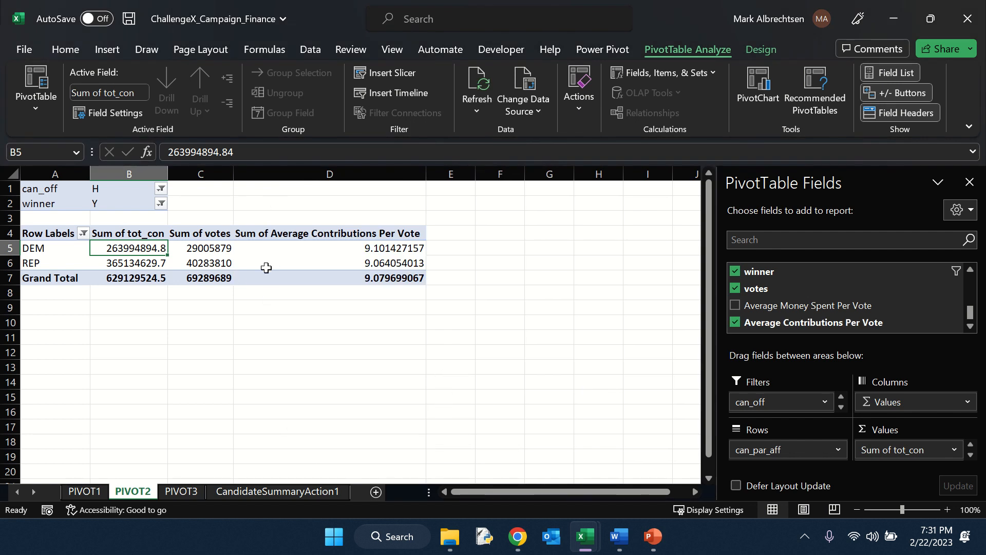
Format the Average Contributions Per Vote values as Currency with 2 decimal places and the $ symbol.
right_click(295, 258)
click(356, 294)
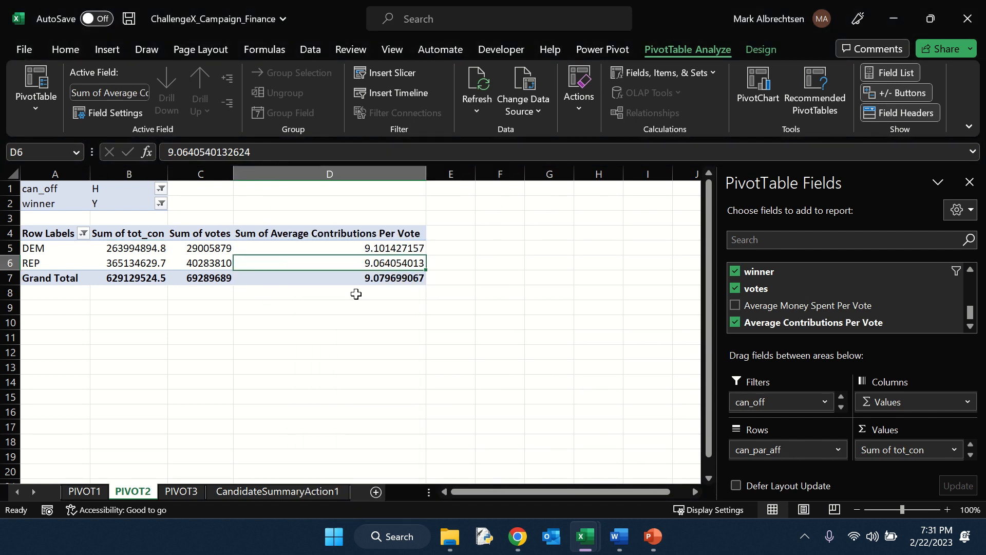
click(196, 178)
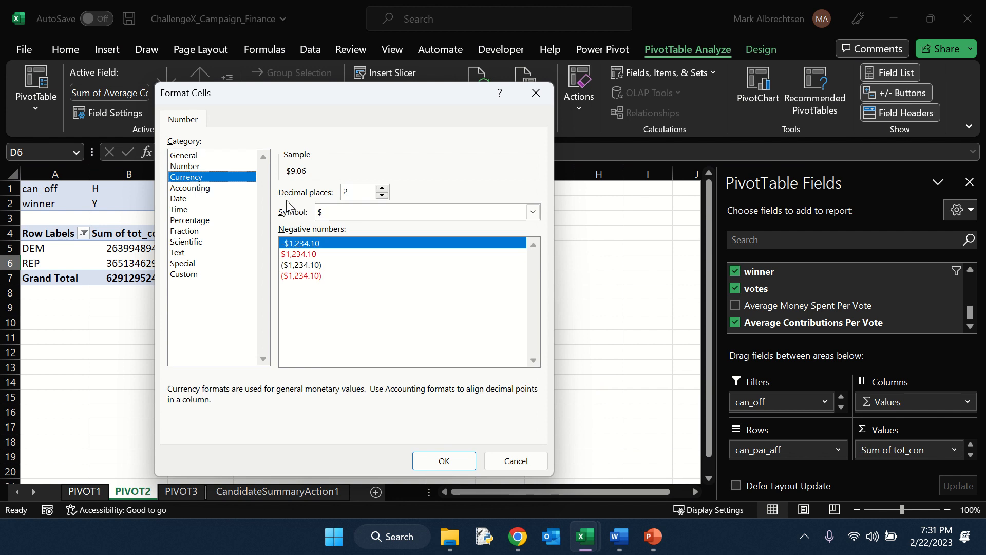
click(444, 462)
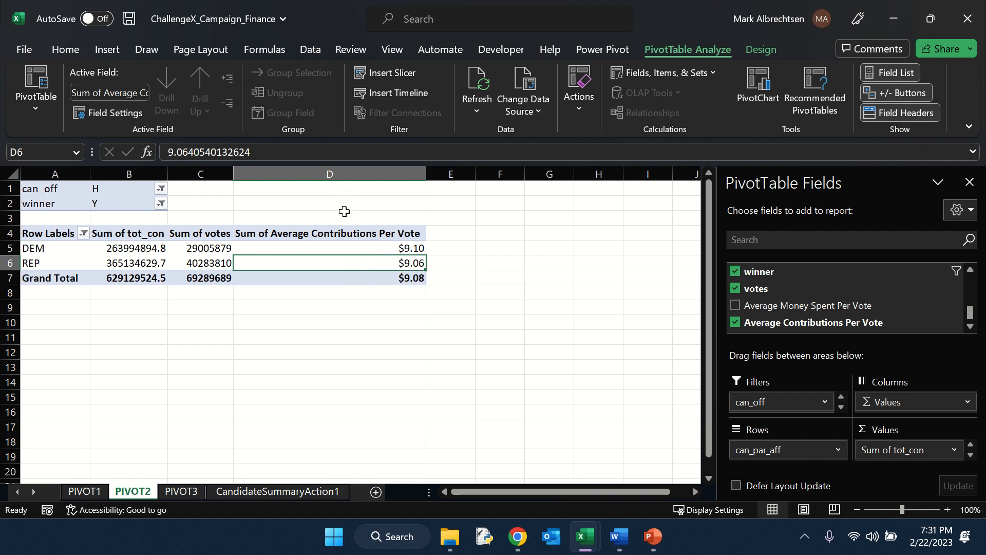
On the PIVOT3 sheet, add can_off to the PivotTable filters and set it to H.
click(177, 489)
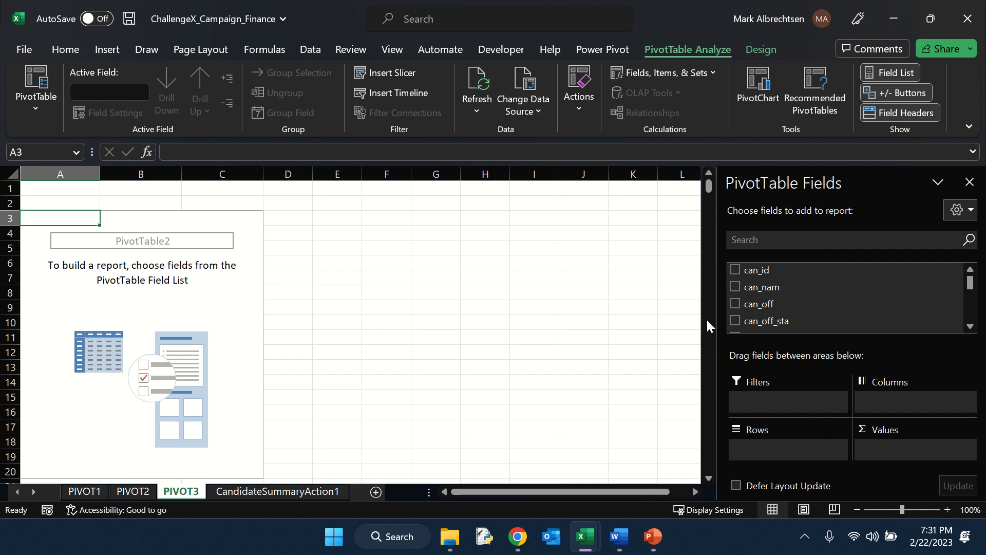
drag(754, 306, 768, 402)
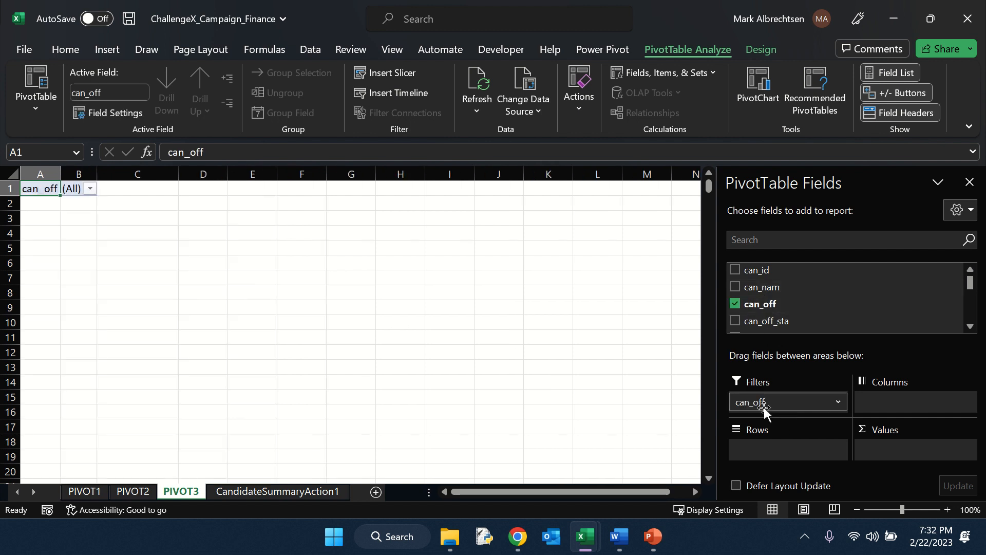
click(90, 189)
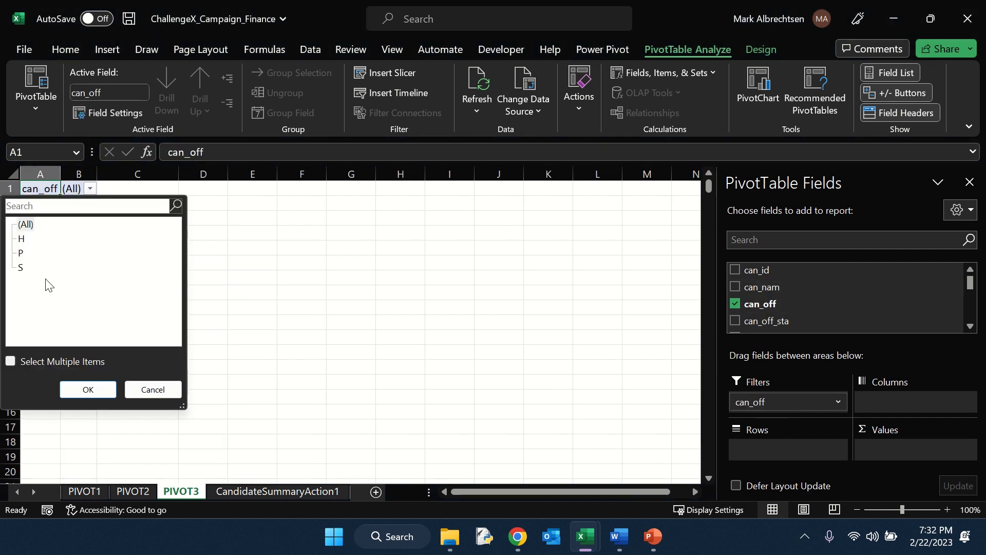
click(22, 238)
click(106, 390)
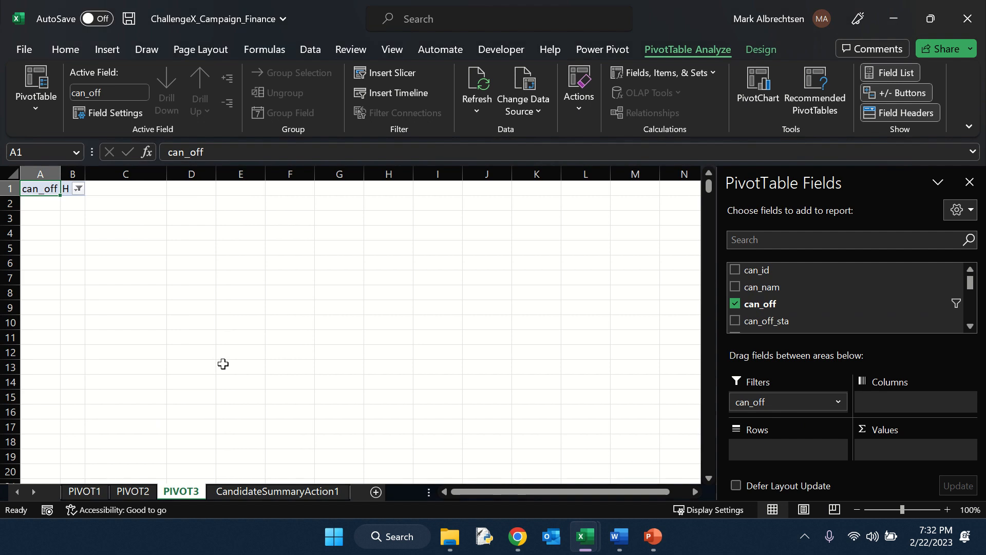
Add can_par_aff and can_nam to the rows of the PIVOT3 PivotTable.
scroll(771, 303, down, 1)
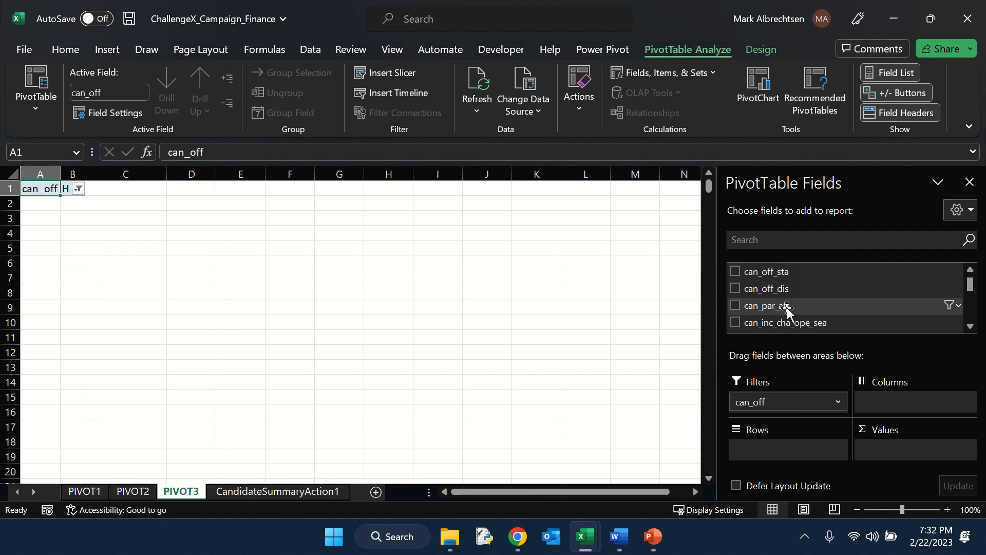
drag(782, 306, 784, 447)
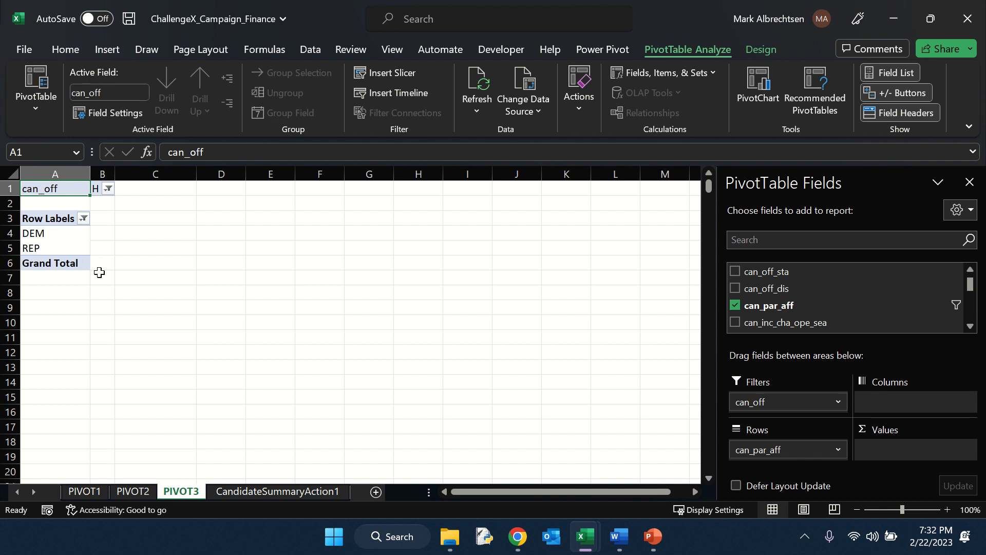
scroll(807, 312, up, 1)
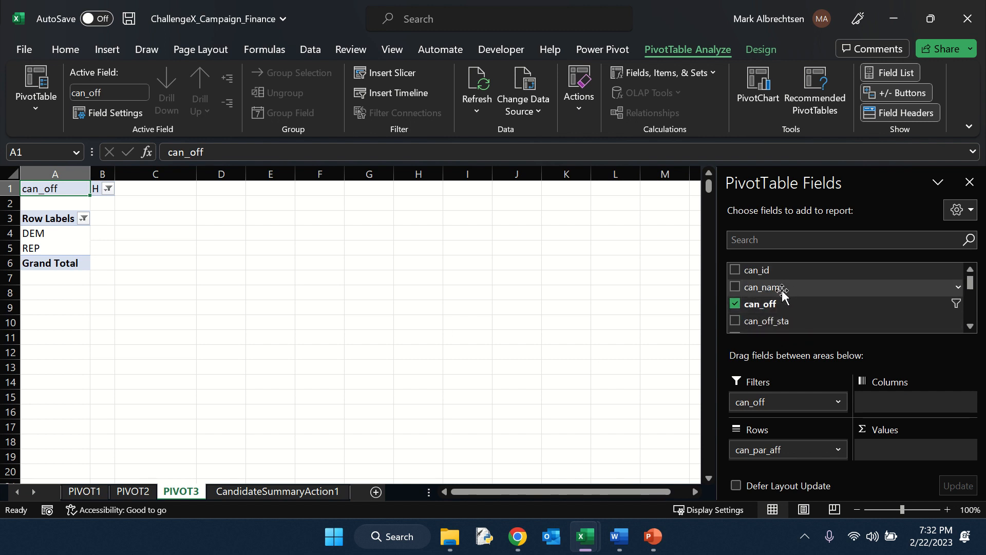
drag(774, 288, 802, 462)
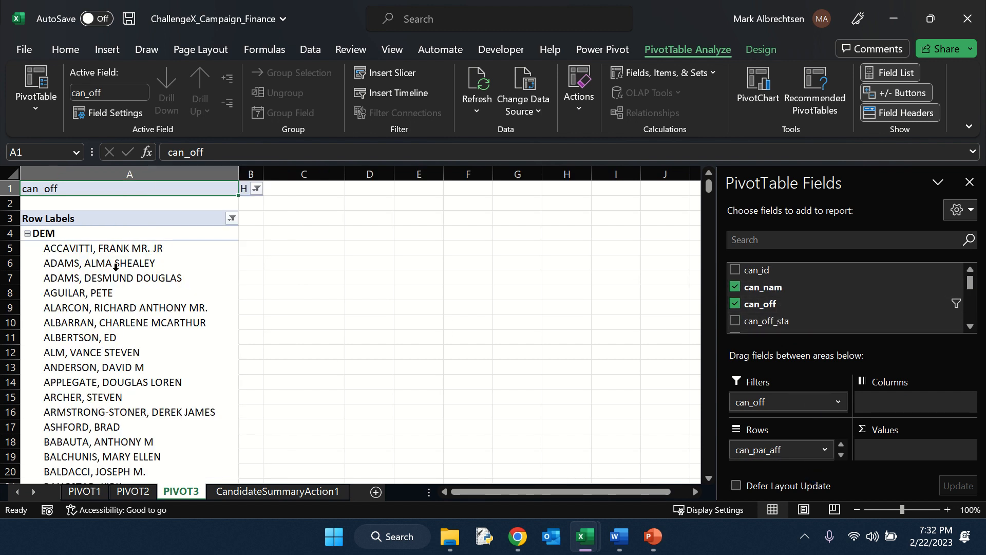
Add can_con to the values of the PIVOT3 PivotTable.
scroll(96, 355, down, 4)
scroll(142, 353, up, 4)
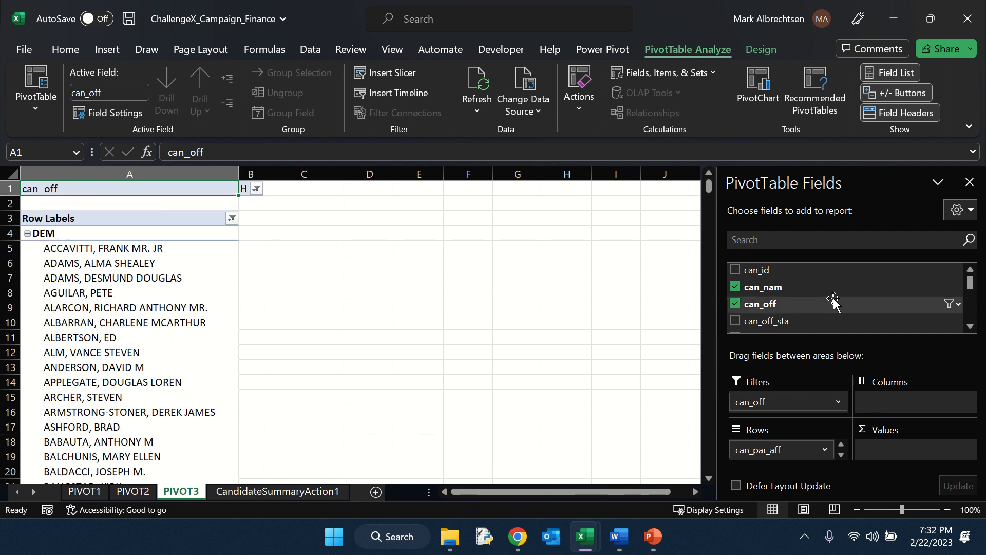
scroll(832, 300, down, 3)
scroll(834, 301, down, 4)
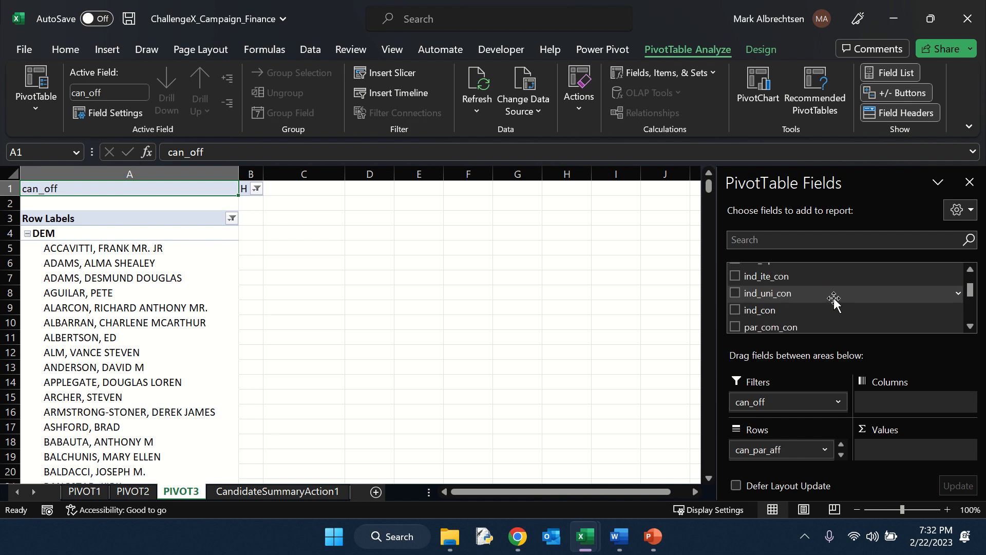
drag(804, 321, 911, 450)
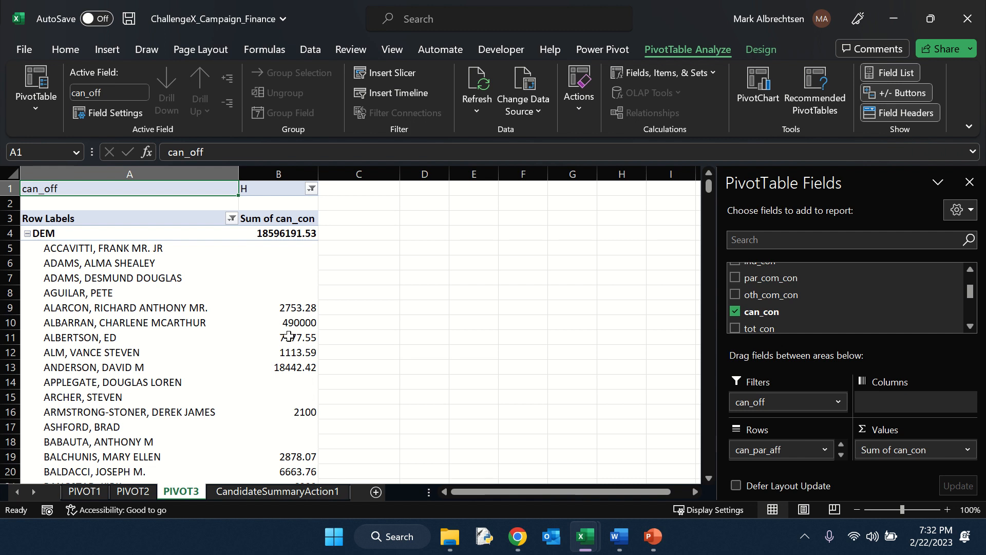
Apply a Top 10 value filter to the can_nam candidate rows, showing the top 10 items by Sum of can_con.
click(232, 219)
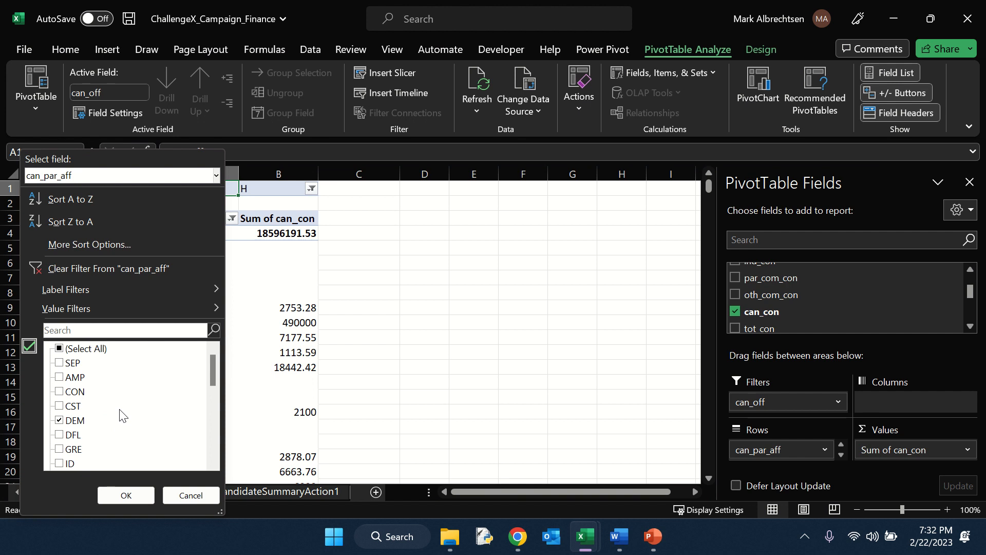
click(216, 175)
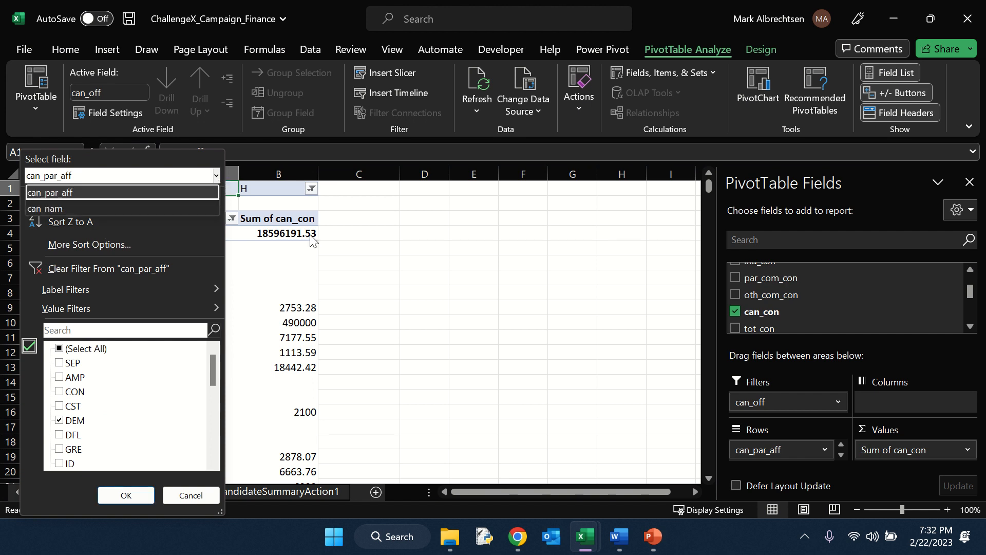
click(72, 208)
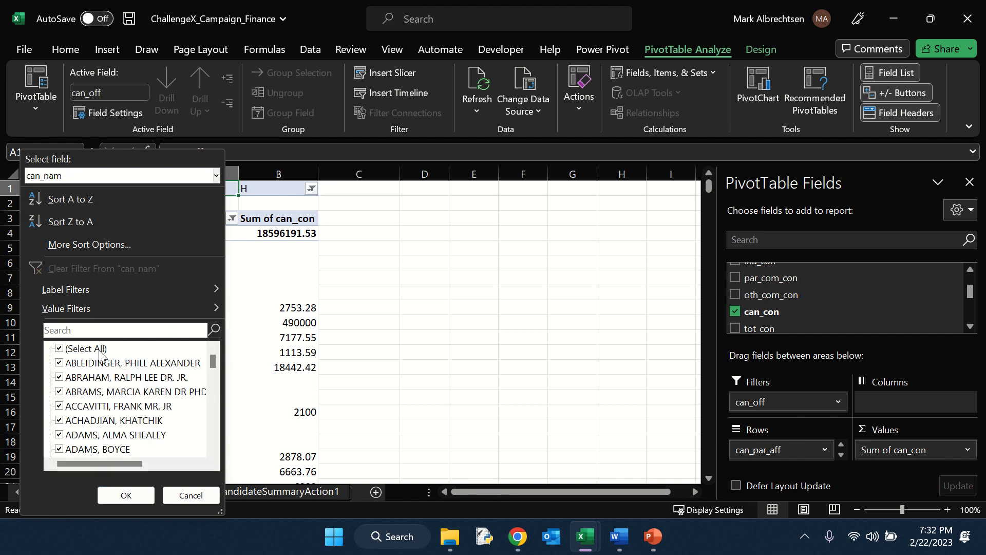
mouse_move(150, 302)
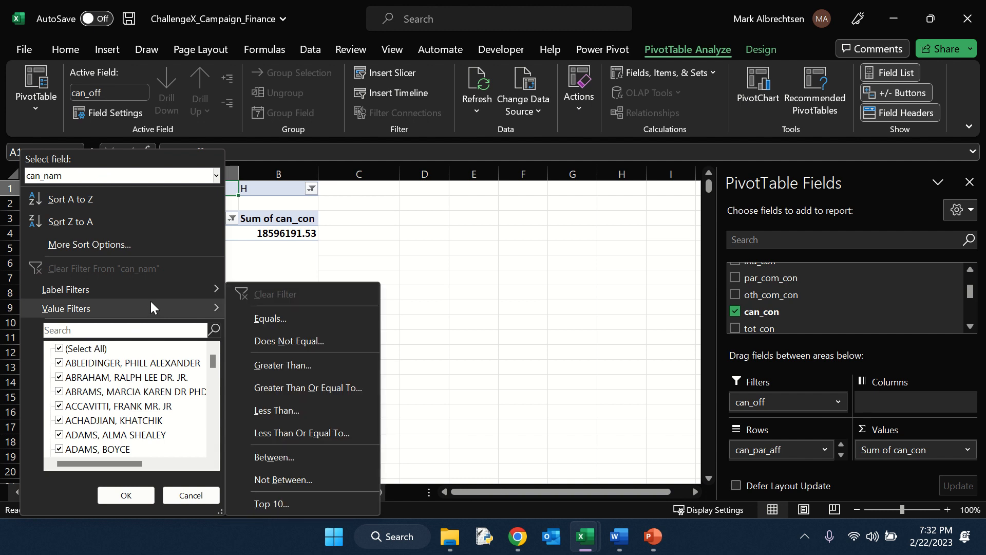
click(272, 504)
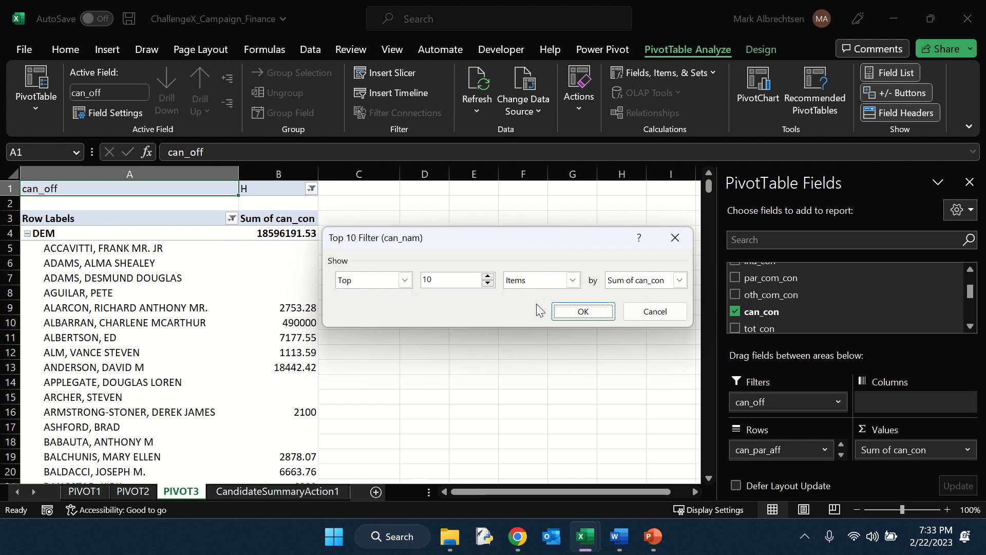
click(595, 314)
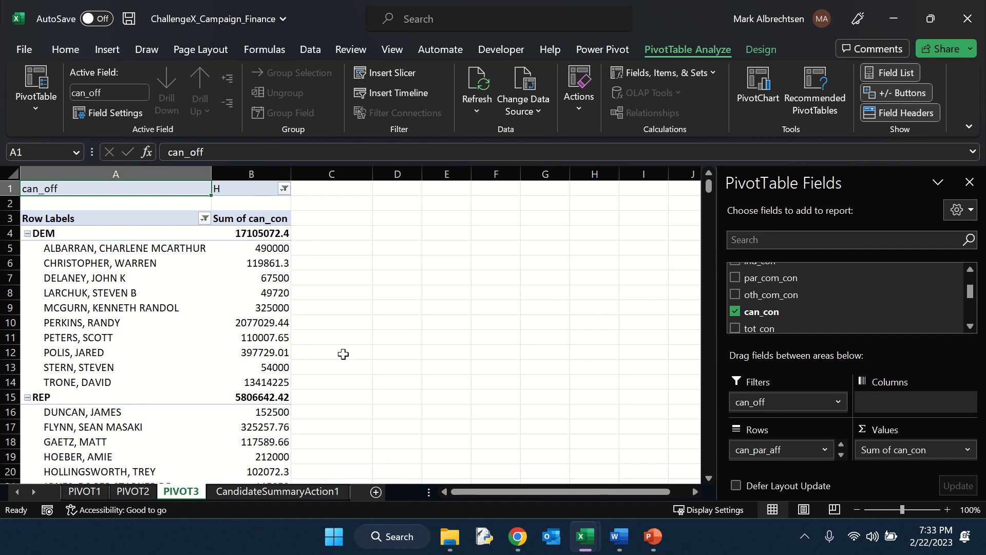
Format the Sum of can_con values as Currency.
right_click(256, 295)
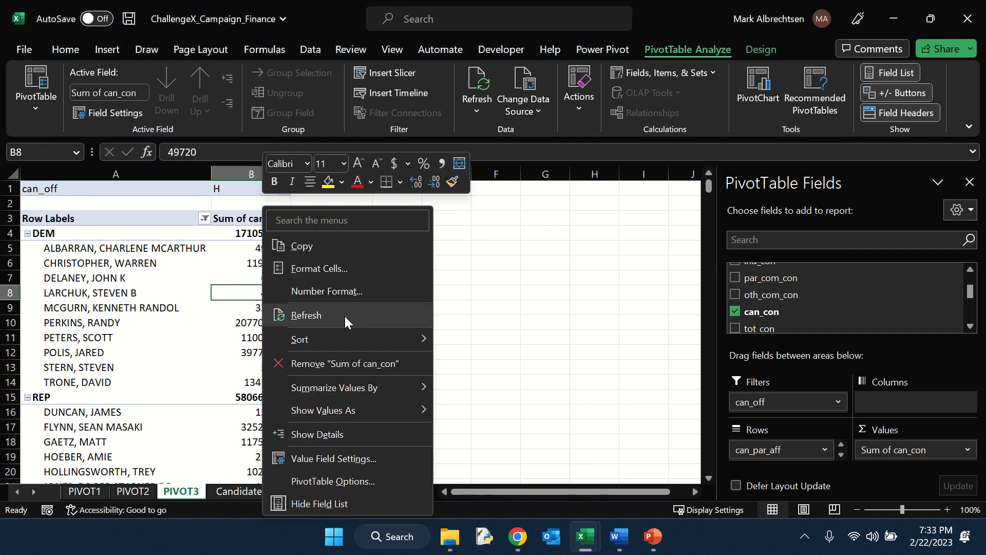
click(348, 290)
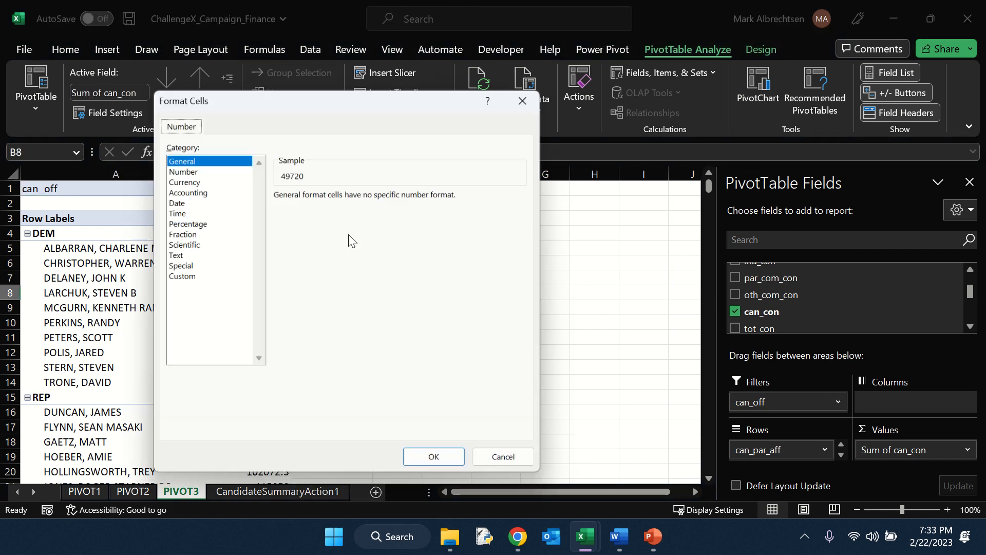
click(188, 180)
click(438, 463)
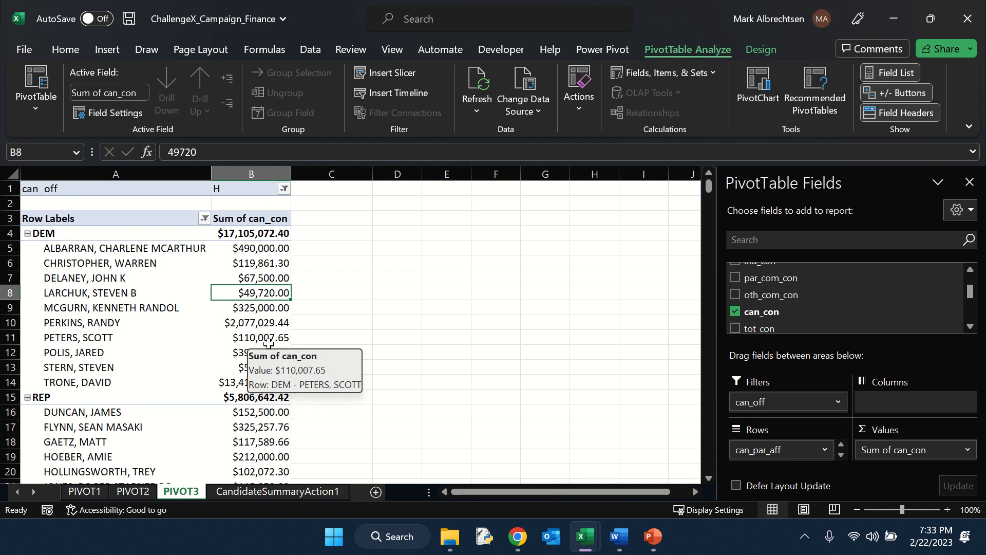
Add the winner field to the values of the PIVOT3 PivotTable.
scroll(837, 305, down, 6)
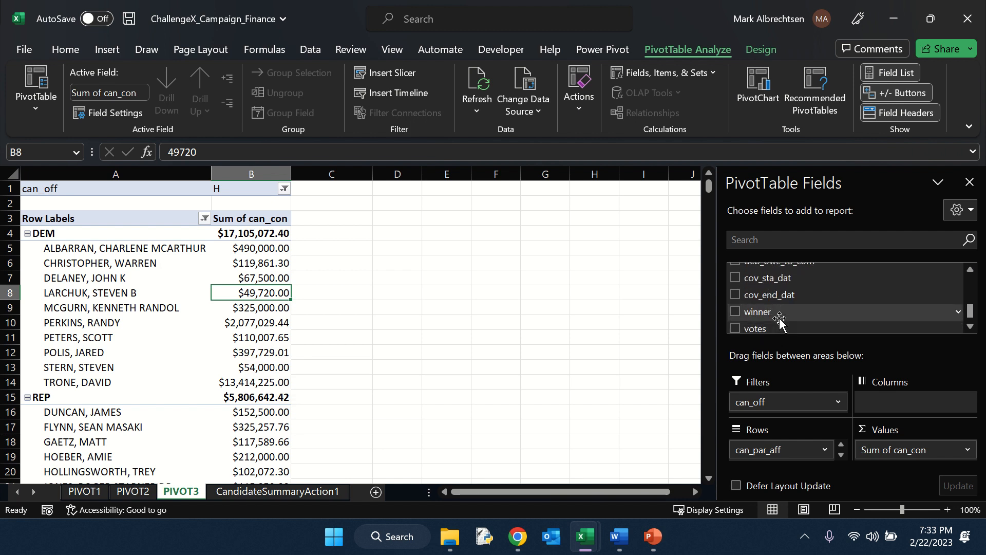
drag(773, 315, 941, 461)
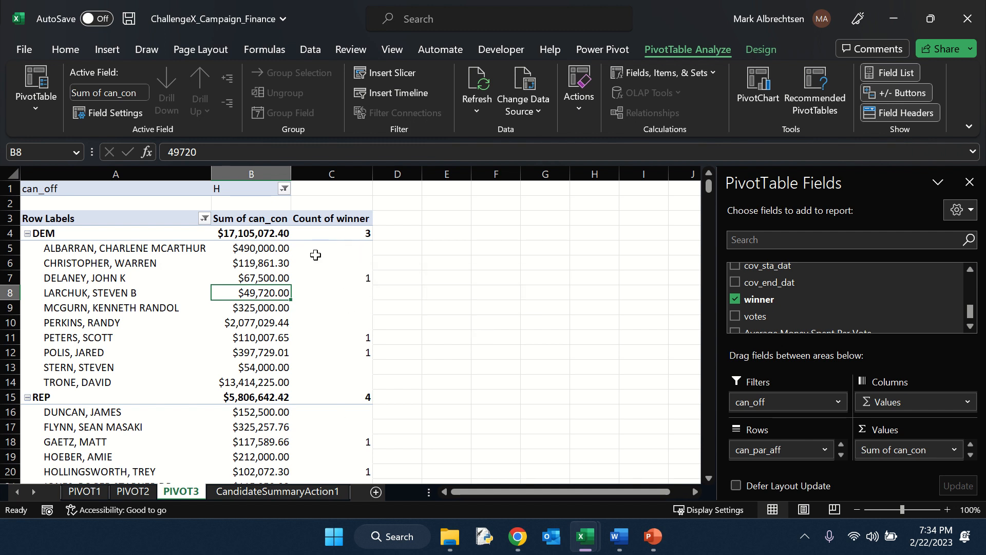
Sort the candidates within each party by Sum of can_con from largest to smallest.
scroll(326, 370, down, 3)
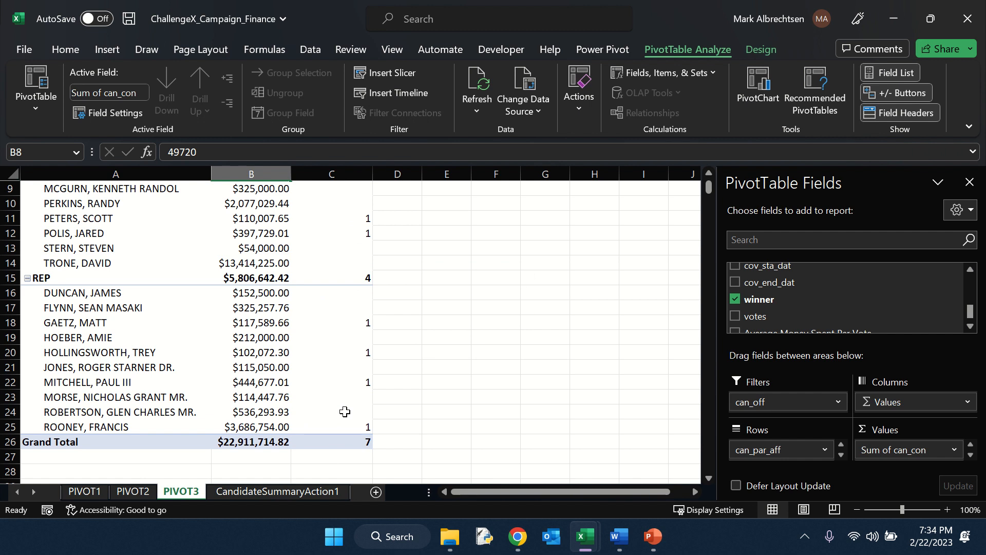
scroll(345, 409, up, 3)
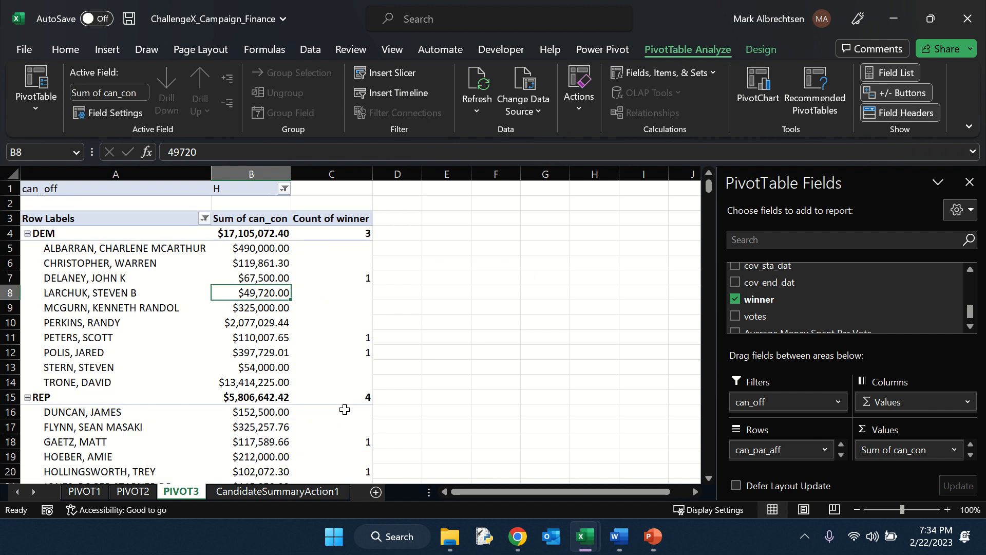
right_click(272, 263)
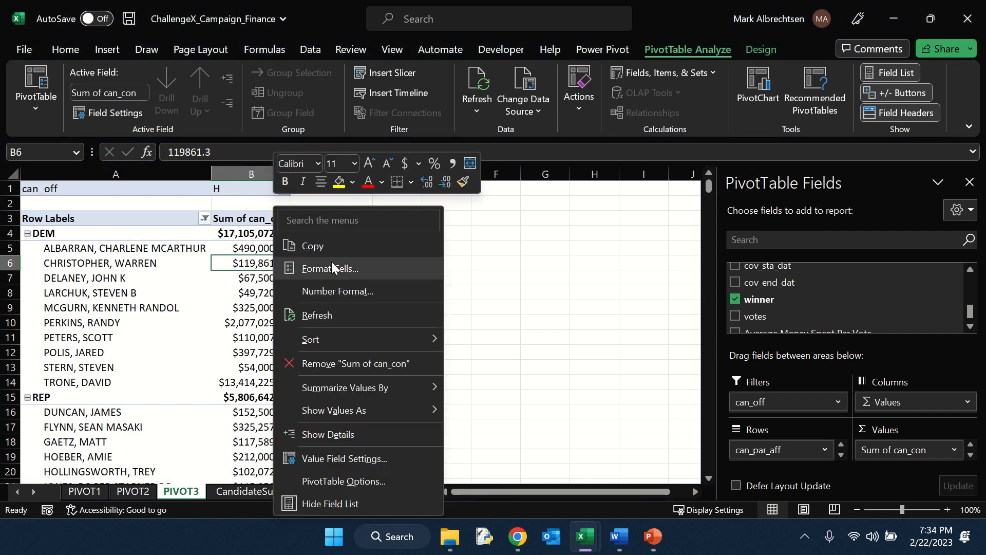
mouse_move(345, 337)
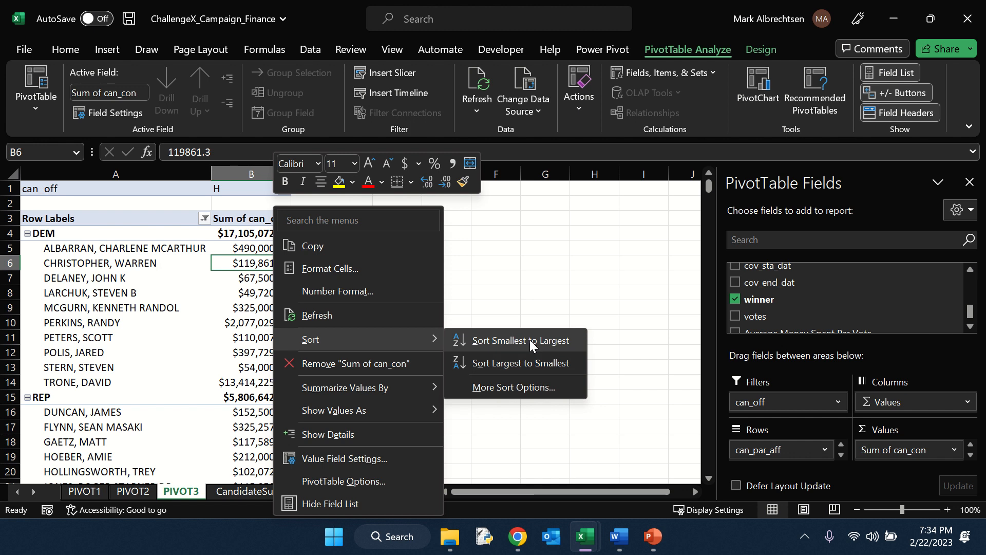
click(531, 359)
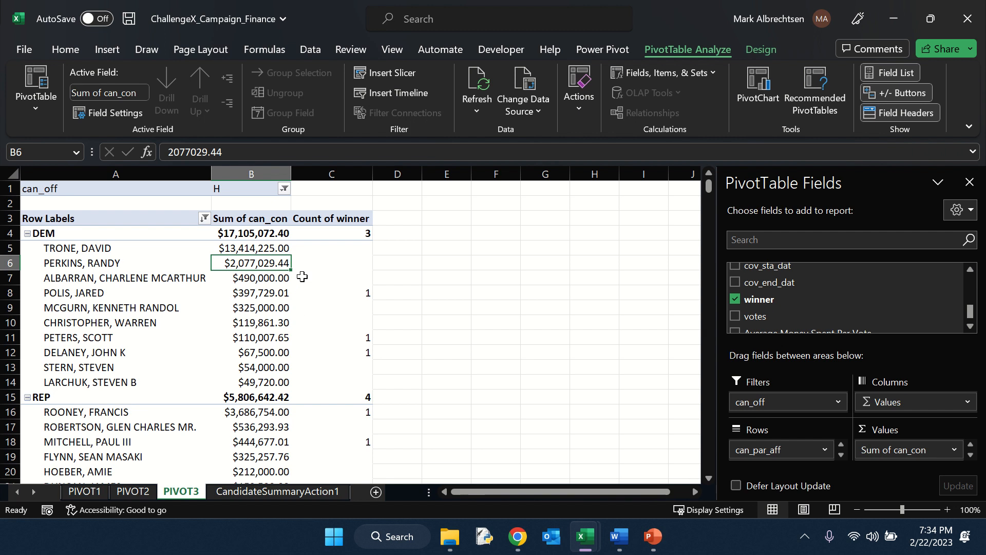
Review the sorted top candidates and winner counts for both parties down to the Grand Total.
scroll(270, 393, down, 3)
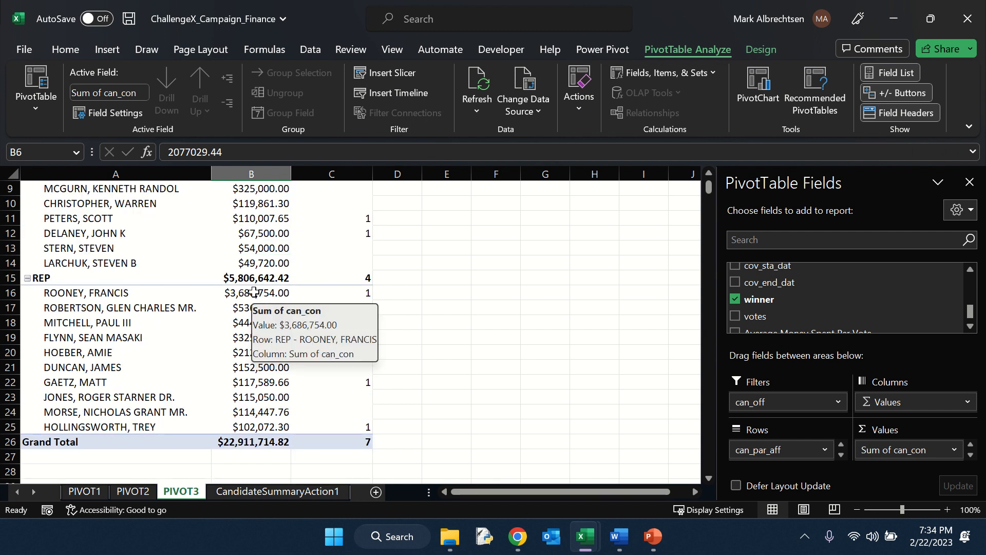
scroll(263, 293, up, 2)
scroll(270, 236, up, 1)
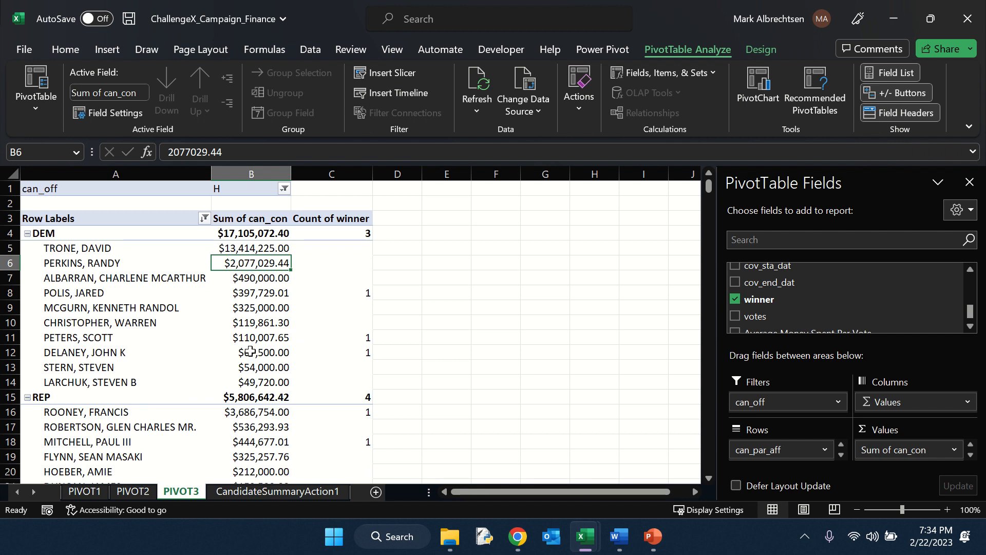
scroll(344, 368, down, 1)
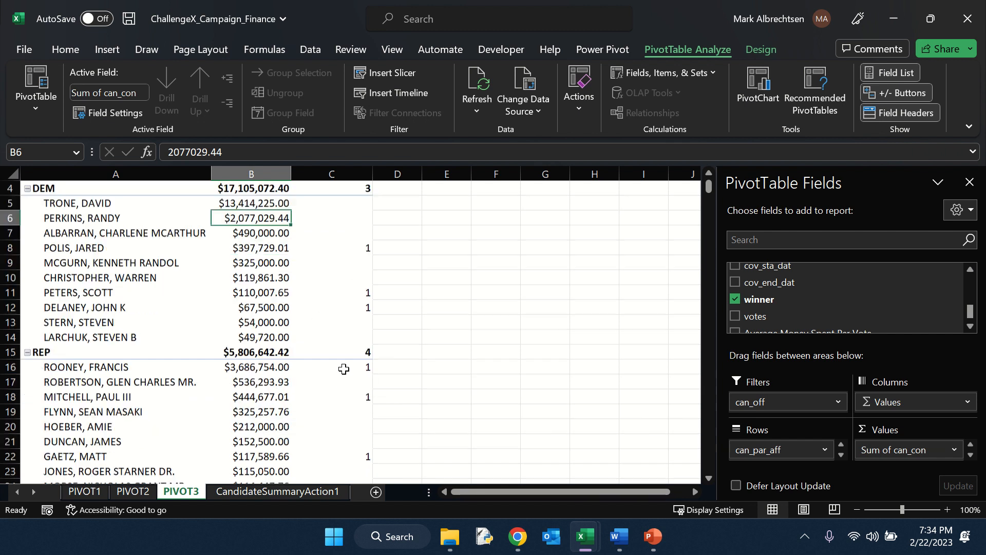
scroll(295, 420, down, 1)
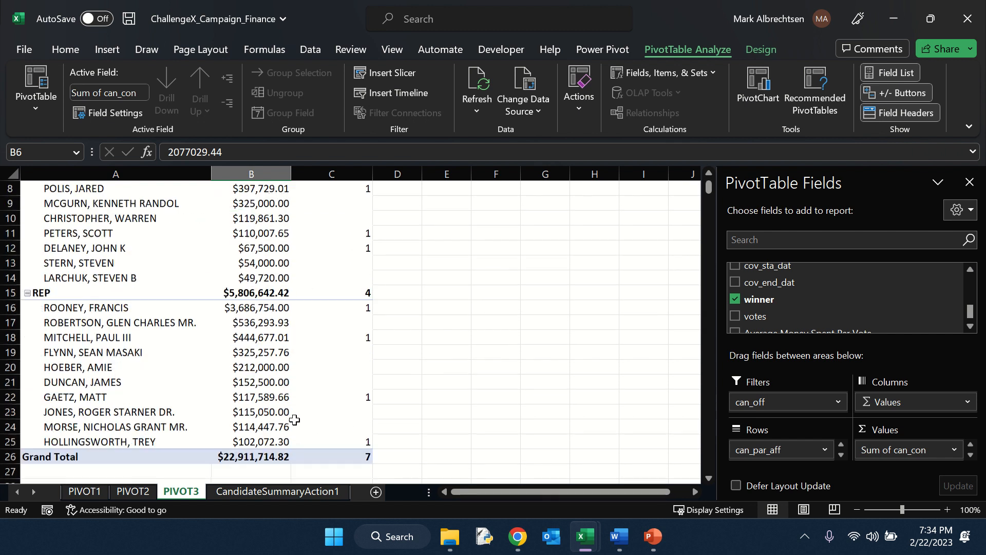
scroll(303, 409, down, 2)
scroll(341, 347, up, 4)
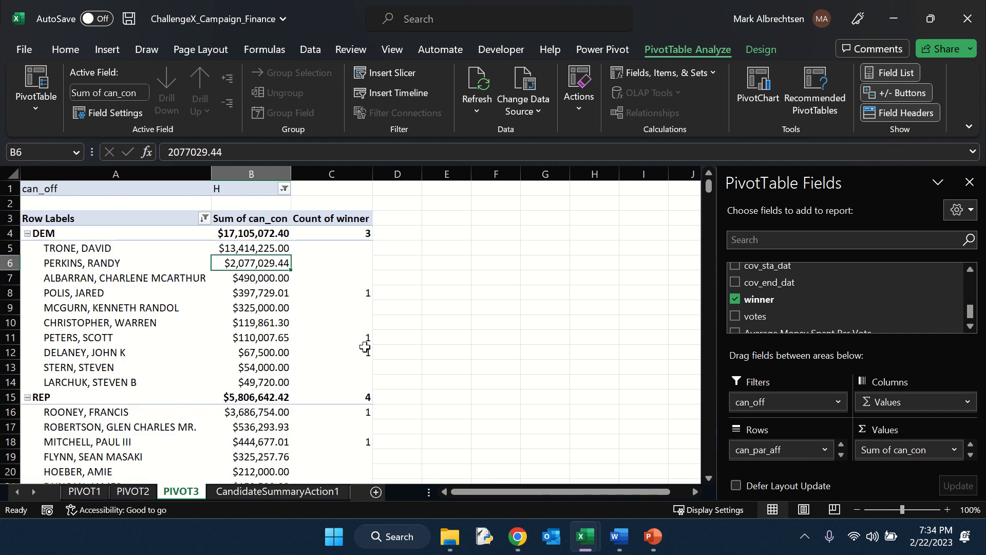